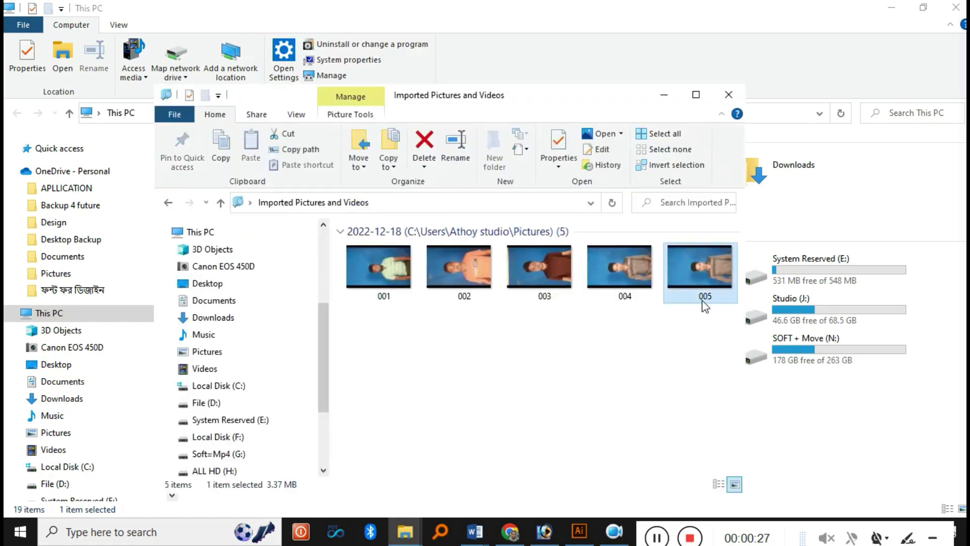
- Drag imported photo 005 from File Explorer into Photoshop to open it
{"action": "left_click_drag", "start_coordinate": [705, 306], "coordinate": [357, 203]}
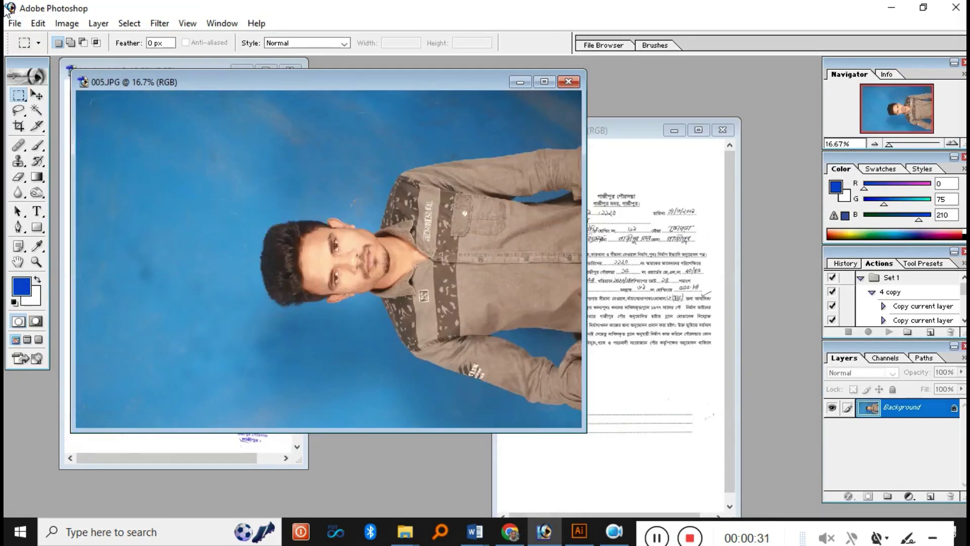
- Rotate the canvas 90° clockwise so photo 005 stands upright, fitting it in view
{"action": "left_click", "coordinate": [15, 24]}
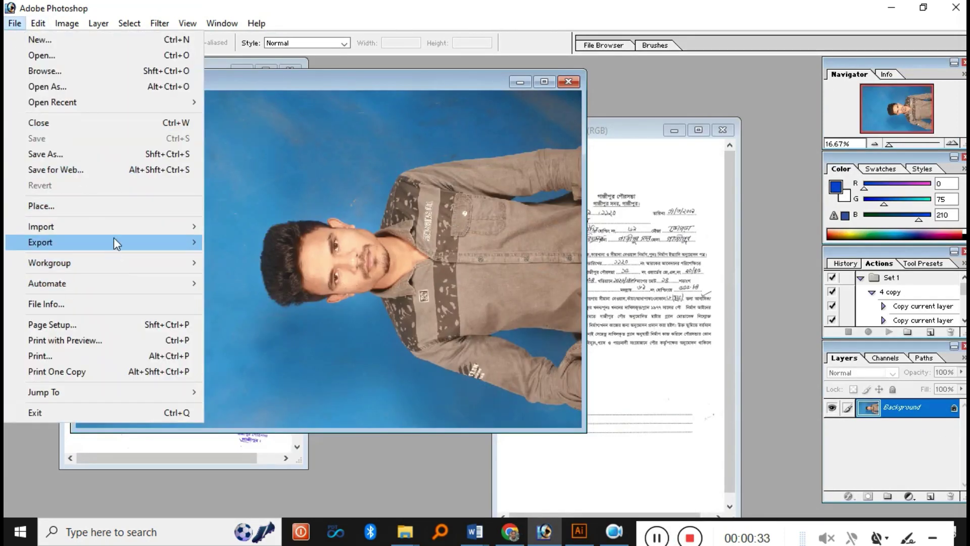
{"action": "left_click", "coordinate": [67, 23]}
{"action": "mouse_move", "coordinate": [128, 164]}
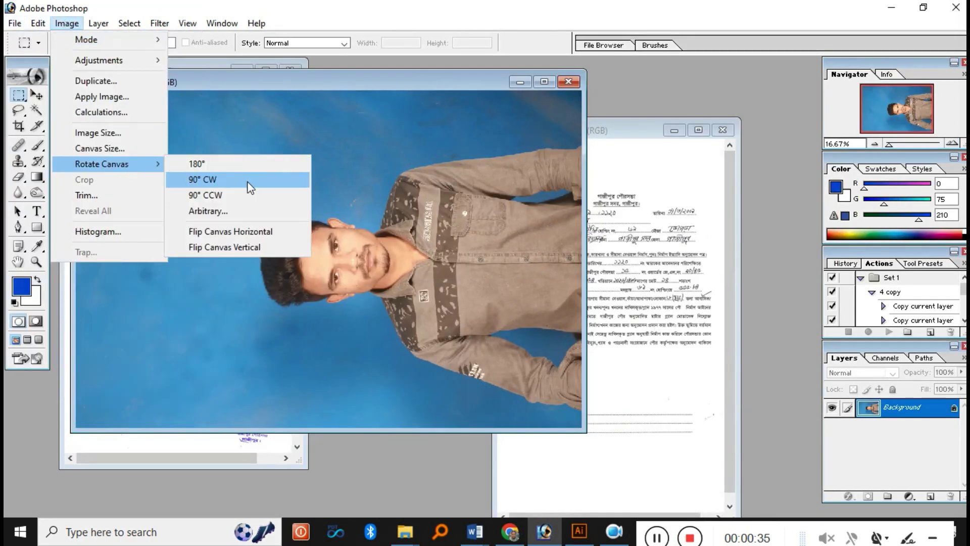
{"action": "left_click", "coordinate": [249, 182]}
{"action": "left_click", "coordinate": [388, 72]}
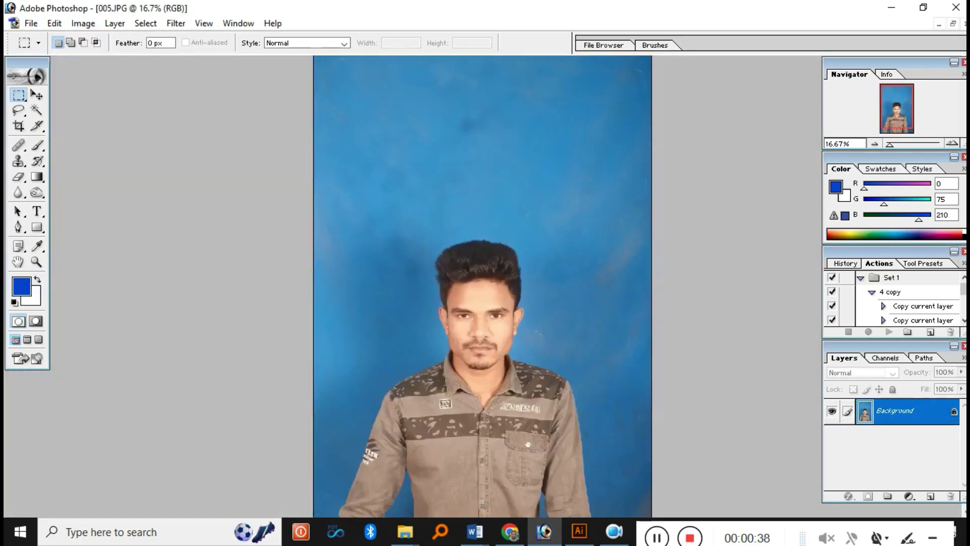
{"action": "key", "text": "ctrl+minus"}
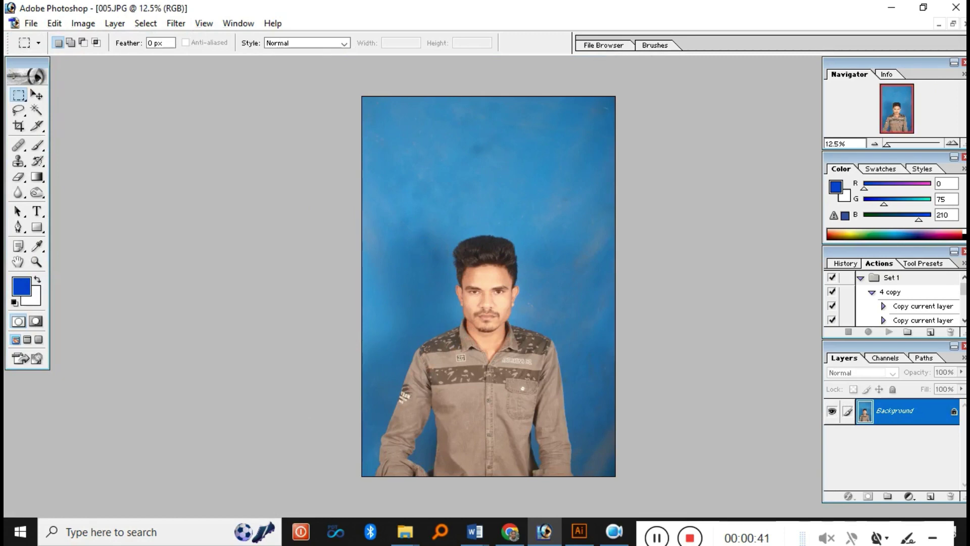
- Crop the photo to 38×48 mm at 300 ppi centred on head and shoulders
{"action": "key", "text": "c"}
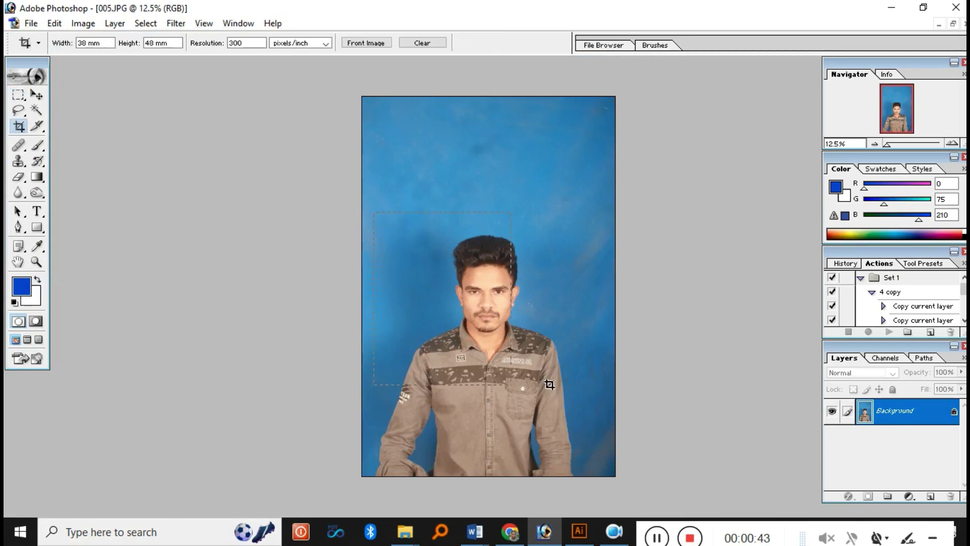
{"action": "left_click_drag", "start_coordinate": [549, 384], "coordinate": [572, 418]}
{"action": "left_click_drag", "start_coordinate": [485, 349], "coordinate": [515, 347]}
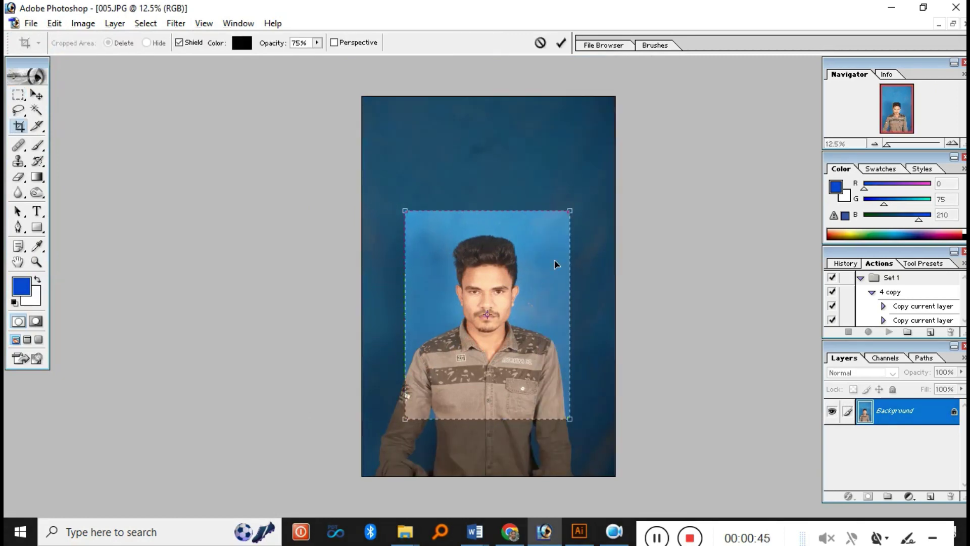
{"action": "key", "text": "Return"}
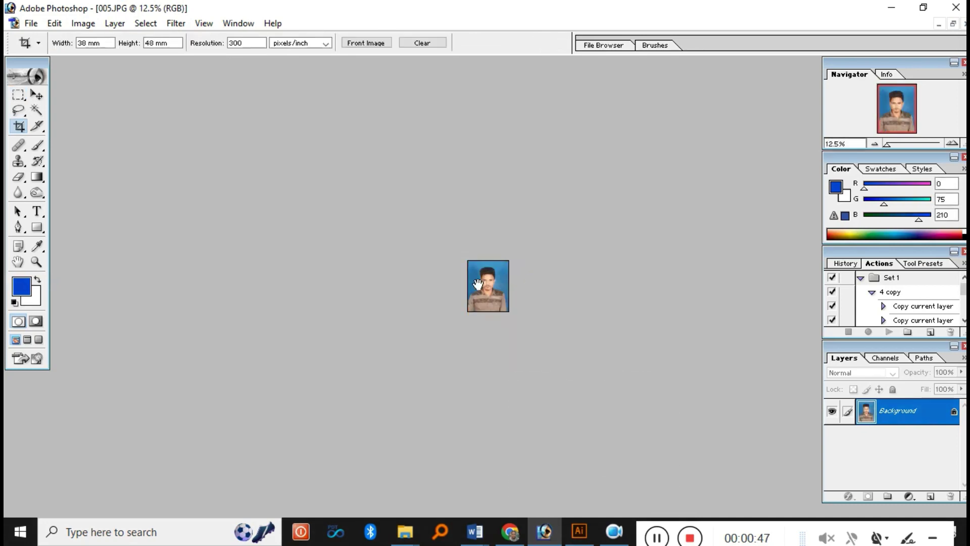
- Straighten the whole image with a slight free-transform rotation at 100% zoom
{"action": "left_click", "coordinate": [497, 281]}
{"action": "left_click", "coordinate": [498, 281]}
{"action": "left_click", "coordinate": [497, 281]}
{"action": "left_click", "coordinate": [498, 280]}
{"action": "left_click", "coordinate": [498, 280]}
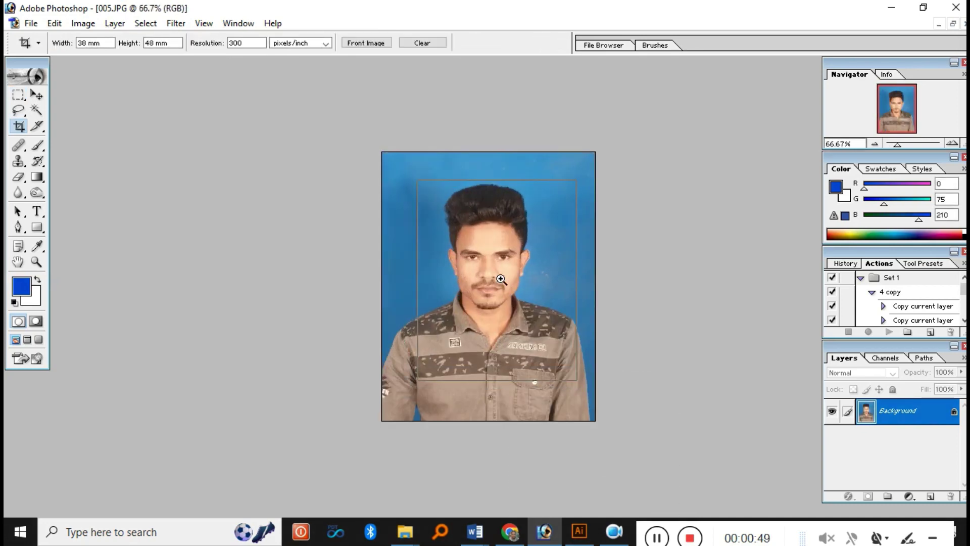
{"action": "left_click", "coordinate": [500, 279]}
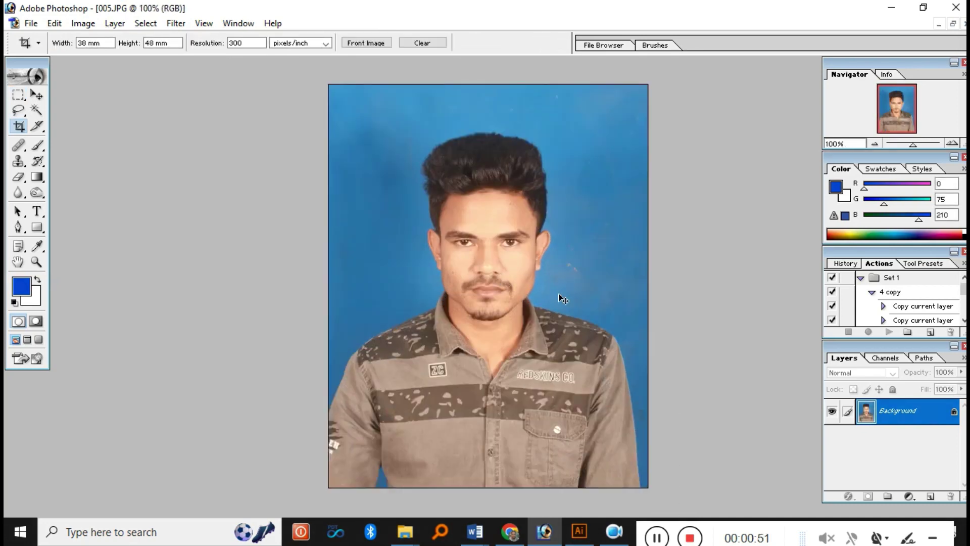
{"action": "key", "text": "ctrl+a"}
{"action": "key", "text": "ctrl+t"}
{"action": "left_click_drag", "start_coordinate": [233, 199], "coordinate": [232, 202]}
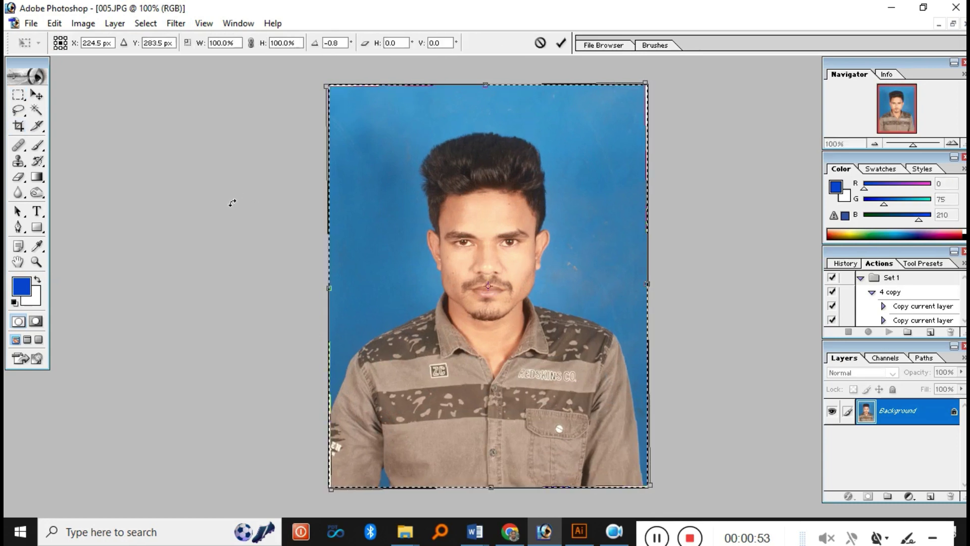
{"action": "key", "text": "Return"}
{"action": "key", "text": "ctrl+d"}
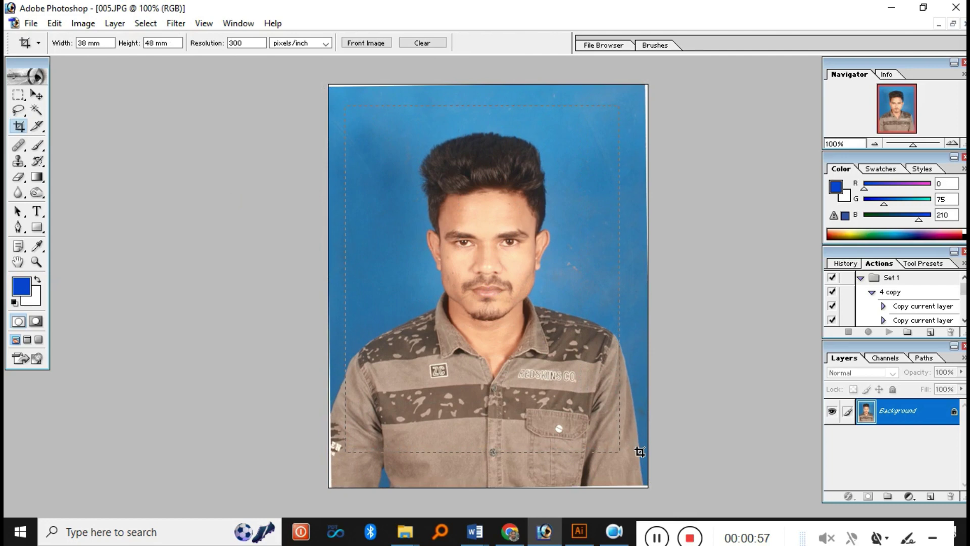
- Recrop to 38×48 mm, tightening the area around the portrait
{"action": "left_click_drag", "start_coordinate": [639, 451], "coordinate": [640, 452]}
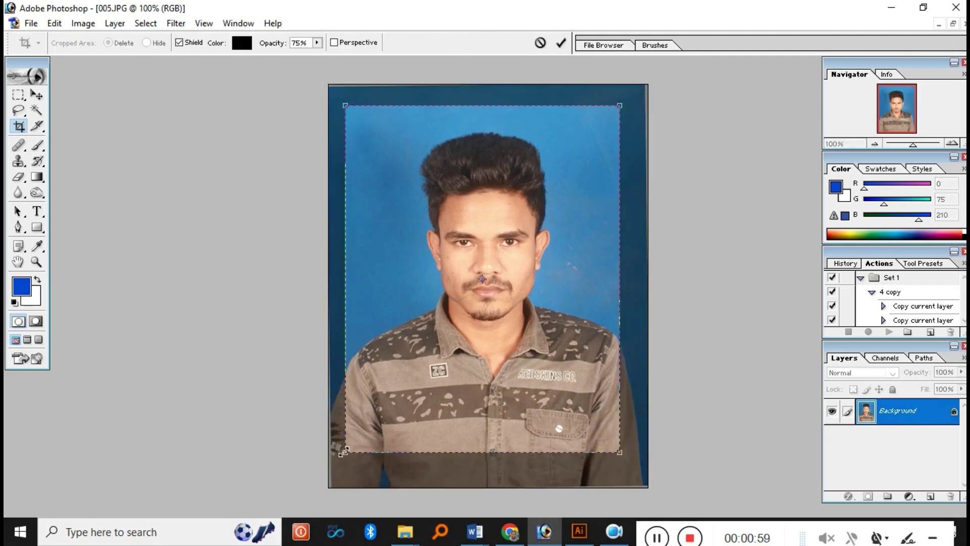
{"action": "left_click_drag", "start_coordinate": [345, 451], "coordinate": [380, 440]}
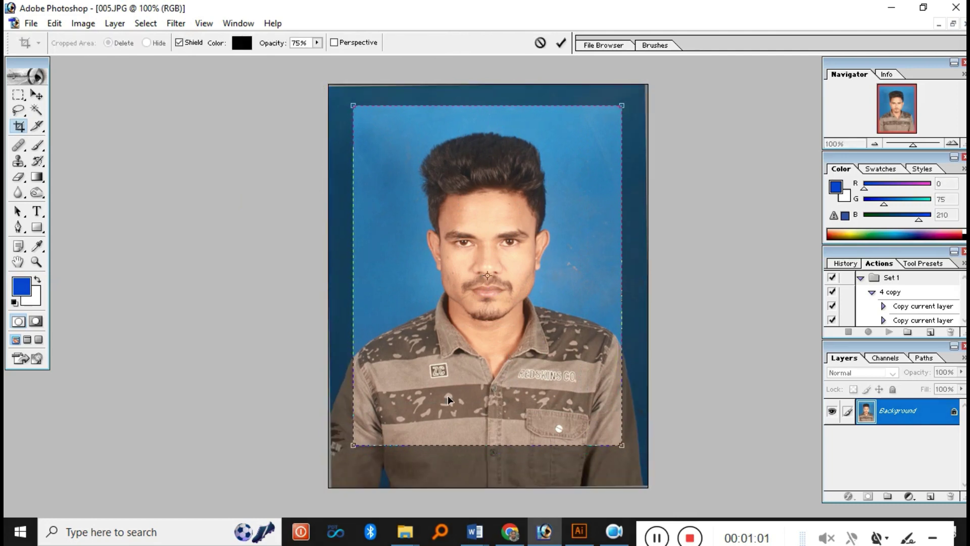
{"action": "key", "text": "Return"}
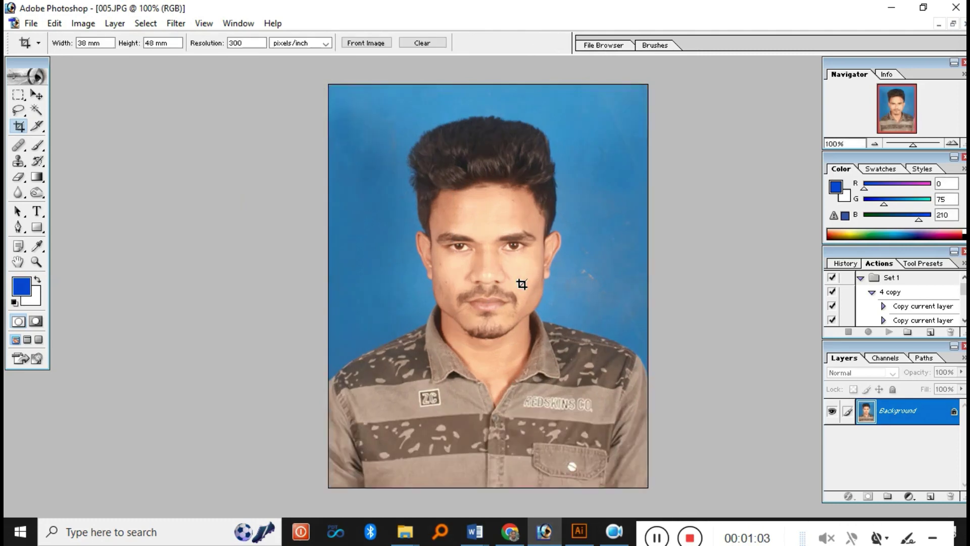
- Magic Wand-select the face, jaw, cheek, ear and neck skin
{"action": "key", "text": "ctrl+plus"}
{"action": "key", "text": "ctrl+minus"}
{"action": "key", "text": "w"}
{"action": "left_click", "coordinate": [491, 223]}
{"action": "left_click", "coordinate": [503, 262]}
{"action": "left_click", "coordinate": [498, 370]}
{"action": "left_click", "coordinate": [465, 324]}
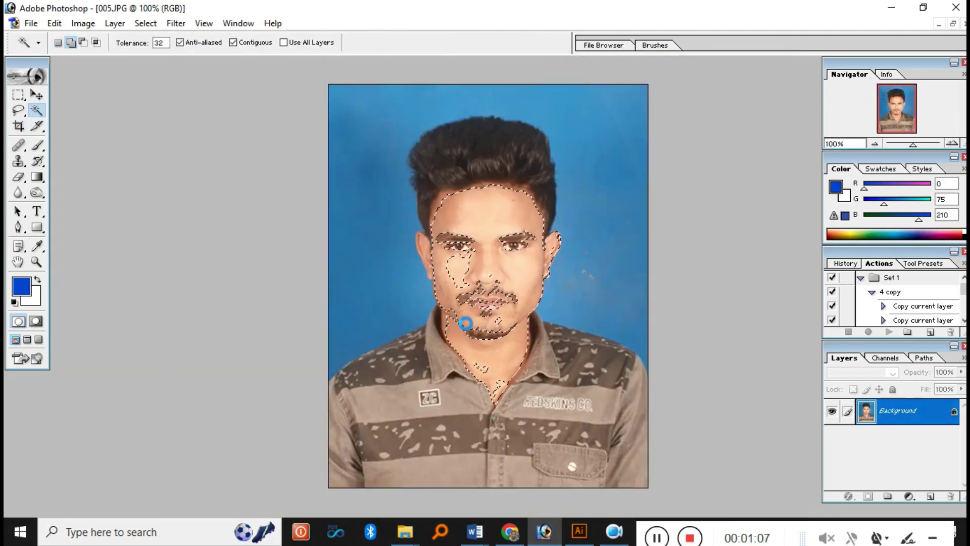
{"action": "left_click", "coordinate": [444, 264]}
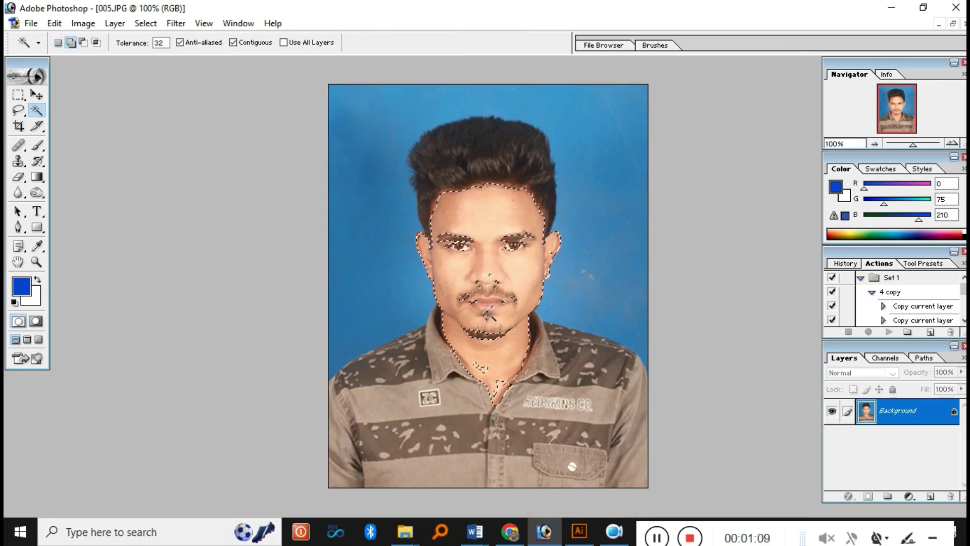
{"action": "left_click", "coordinate": [490, 360]}
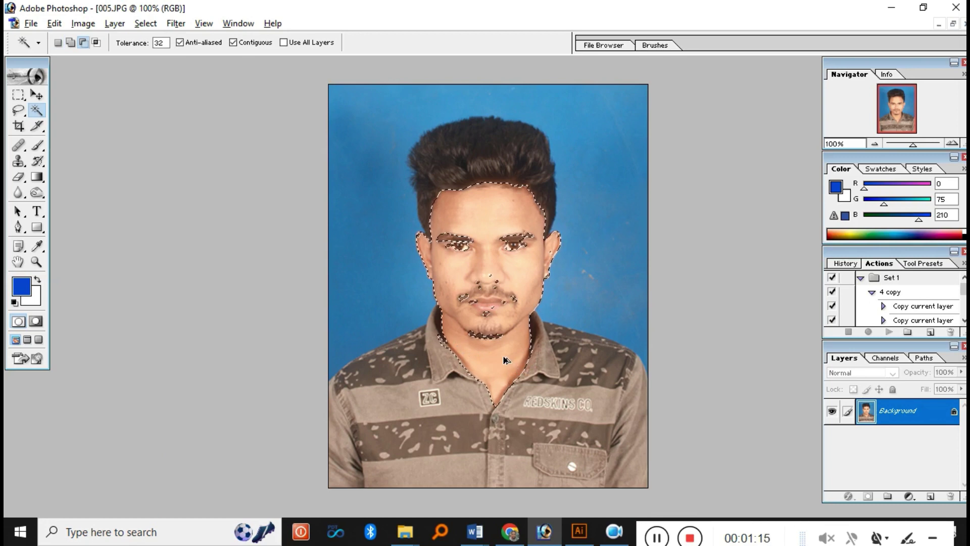
- Feather the skin selection by 5 pixels
{"action": "key", "text": "ctrl+alt+d"}
{"action": "type", "text": "5"}
{"action": "key", "text": "Return"}
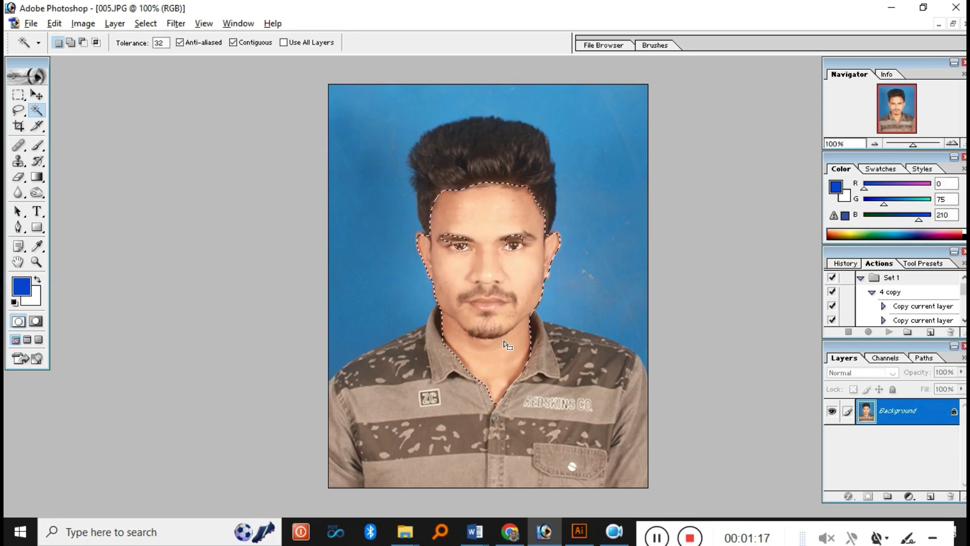
{"action": "left_click", "coordinate": [482, 286]}
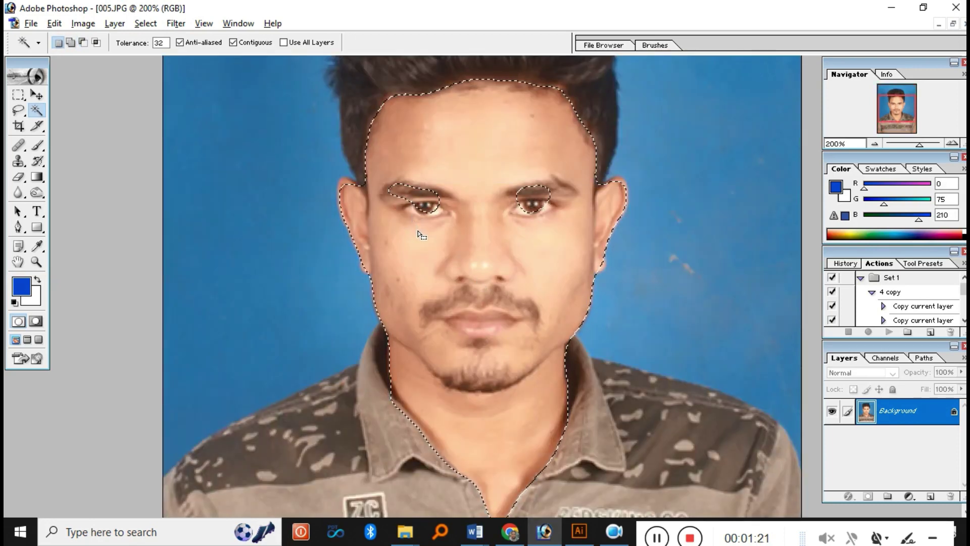
- Switch to the Elliptical Marquee and apply another 5-pixel feather to the selection
{"action": "key", "text": "m"}
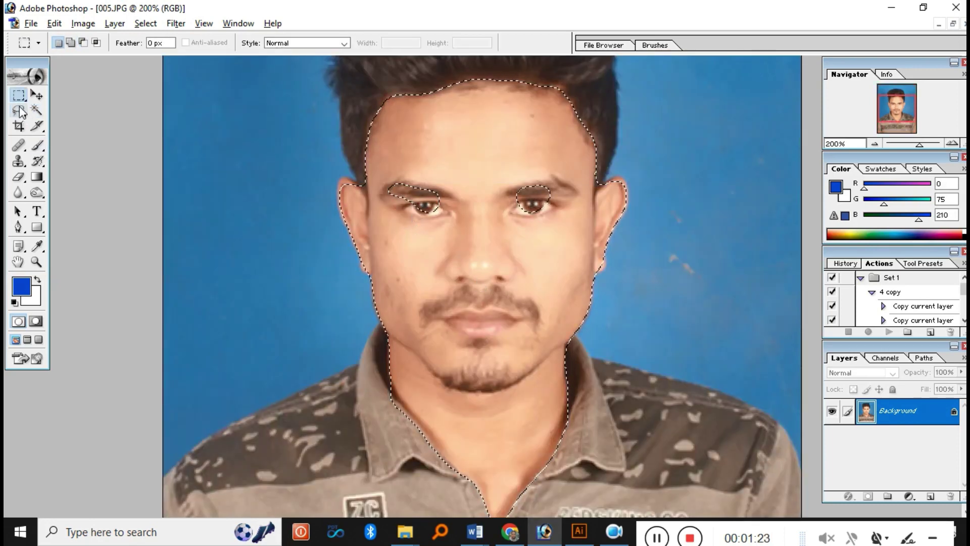
{"action": "left_click_drag", "start_coordinate": [19, 94], "coordinate": [86, 111]}
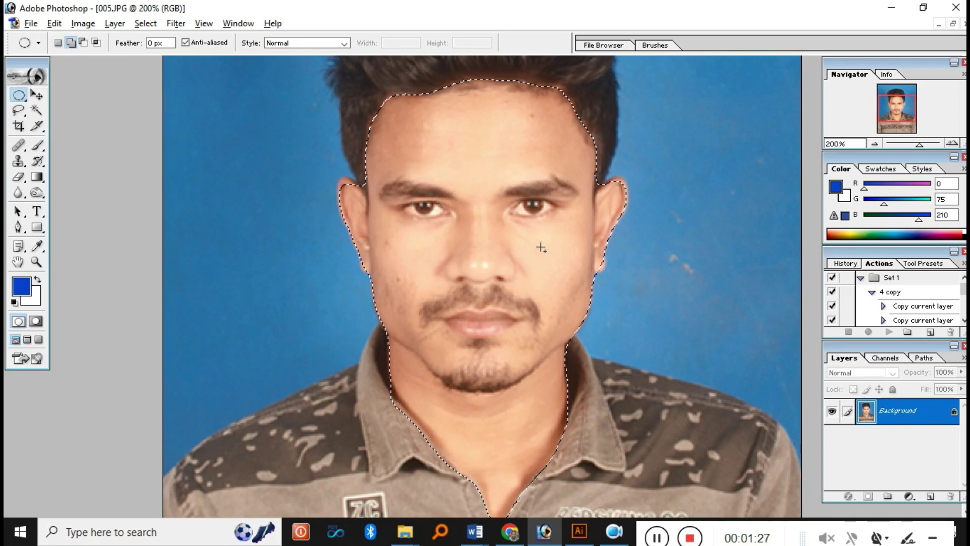
{"action": "key", "text": "ctrl+minus"}
{"action": "key", "text": "ctrl+minus"}
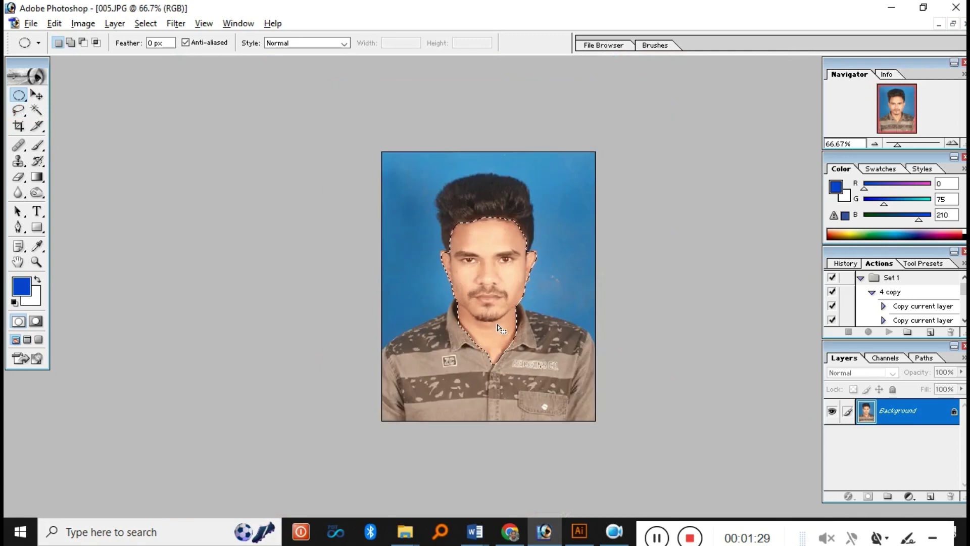
{"action": "left_click", "coordinate": [492, 287], "text": "ctrl"}
{"action": "left_click", "coordinate": [492, 288], "text": "ctrl"}
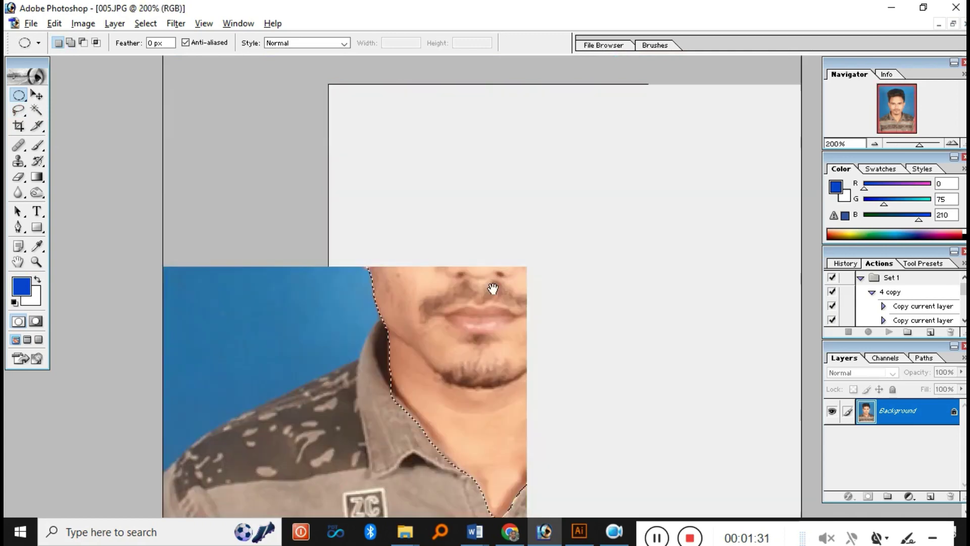
{"action": "key", "text": "ctrl+alt+d"}
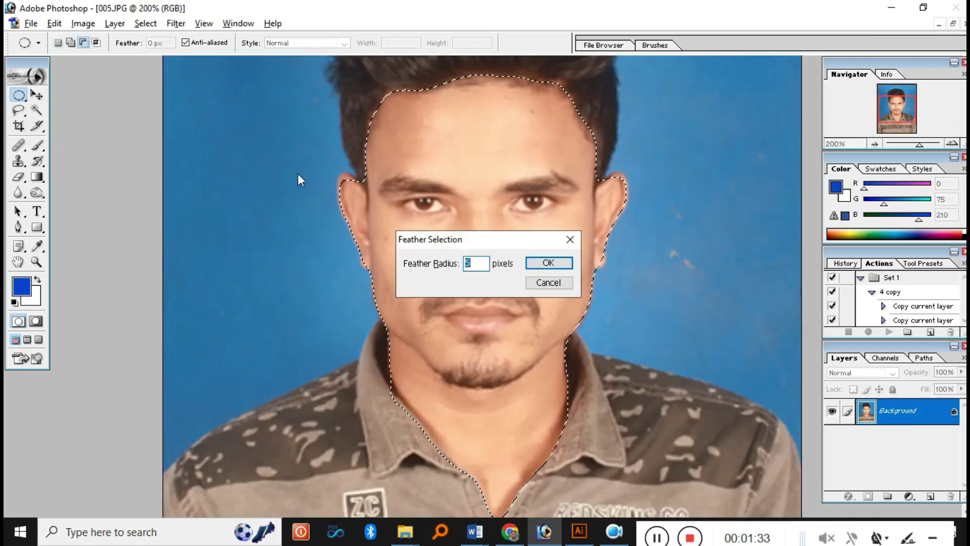
{"action": "type", "text": "5"}
{"action": "key", "text": "Return"}
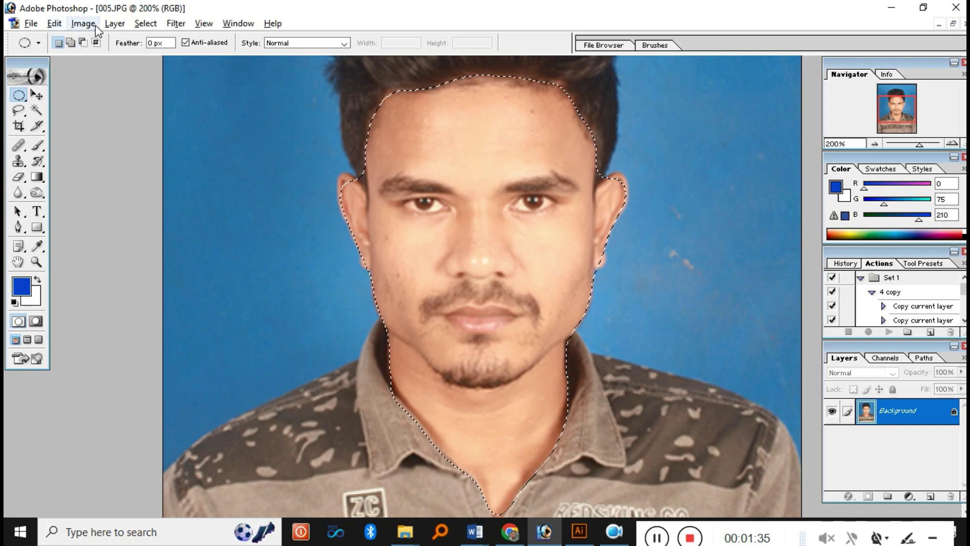
- Apply Selective Color to the skin selection, adding +52 Yellow to Reds
{"action": "left_click", "coordinate": [83, 23]}
{"action": "mouse_move", "coordinate": [116, 59]}
{"action": "left_click", "coordinate": [236, 218]}
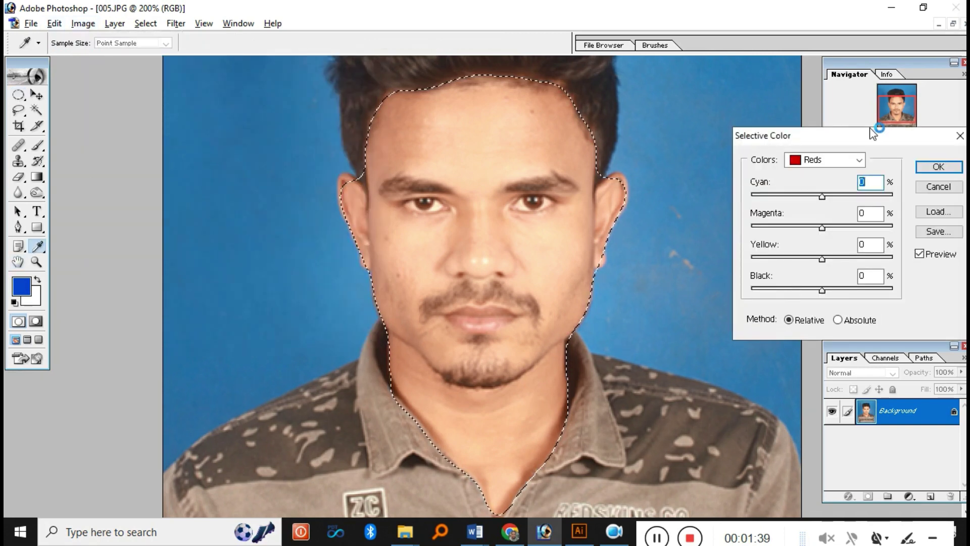
{"action": "left_click_drag", "start_coordinate": [872, 134], "coordinate": [825, 108]}
{"action": "left_click_drag", "start_coordinate": [774, 230], "coordinate": [811, 235]}
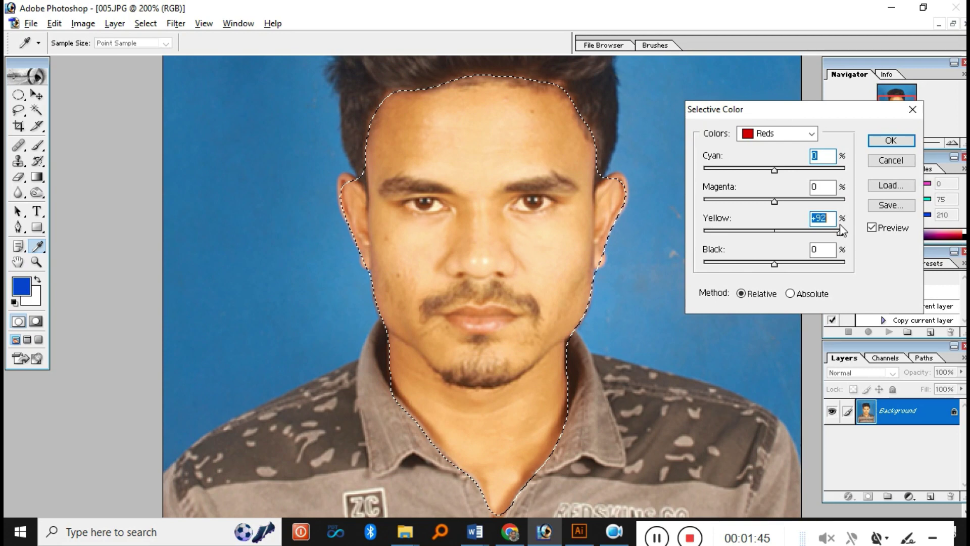
{"action": "key", "text": "Return"}
{"action": "left_click", "coordinate": [550, 280], "text": "ctrl"}
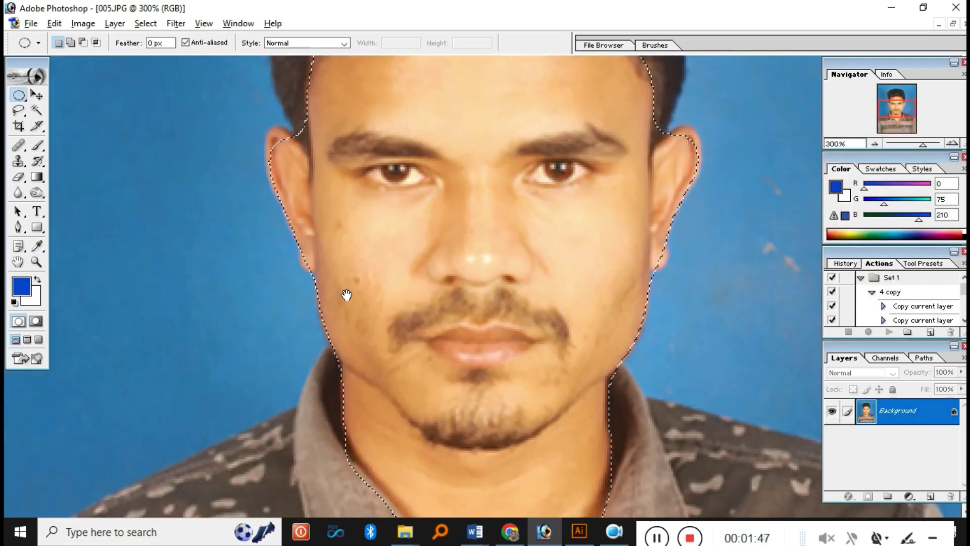
- Sample cheek skin tone and softly brush it over both cheeks and the nose bridge
{"action": "left_click", "coordinate": [37, 147]}
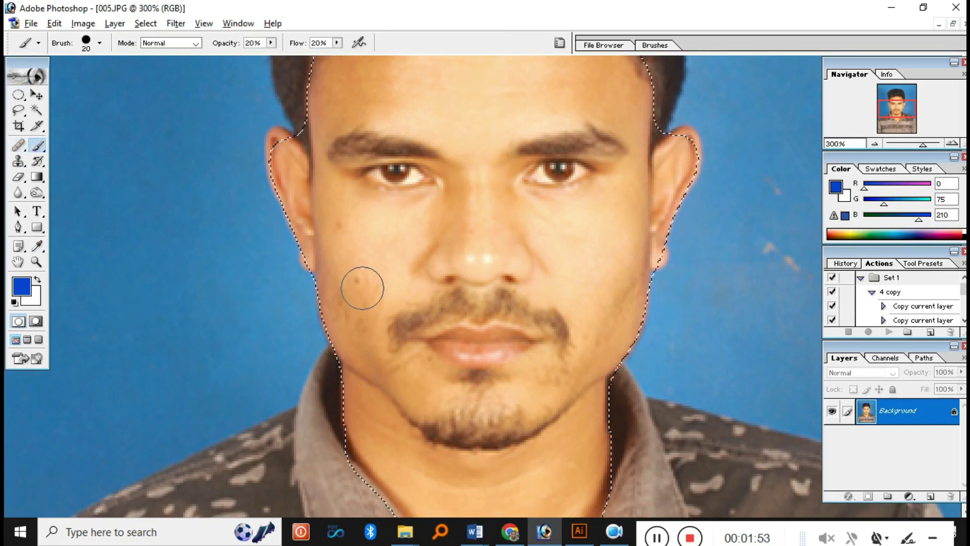
{"action": "left_click", "coordinate": [353, 257], "text": "alt"}
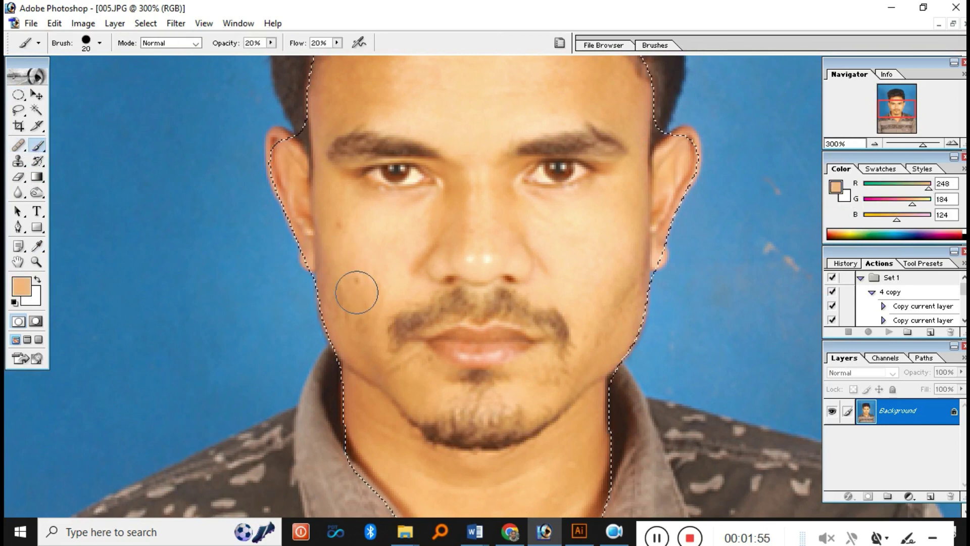
{"action": "mouse_move", "coordinate": [395, 276]}
{"action": "left_mouse_down"}
{"action": "mouse_move", "coordinate": [416, 228]}
{"action": "mouse_move", "coordinate": [378, 241]}
{"action": "left_mouse_up"}
{"action": "left_click_drag", "start_coordinate": [457, 180], "coordinate": [438, 226]}
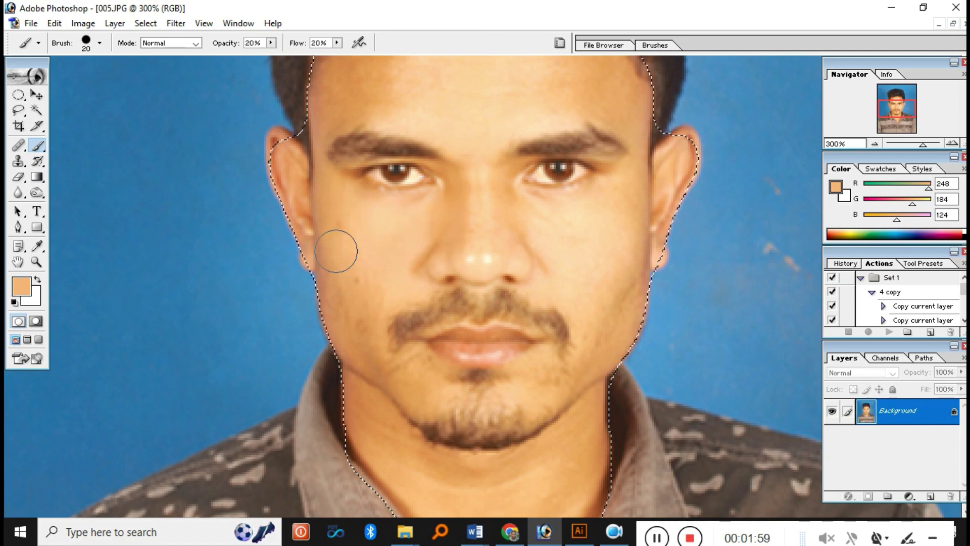
{"action": "left_click_drag", "start_coordinate": [515, 294], "coordinate": [519, 305]}
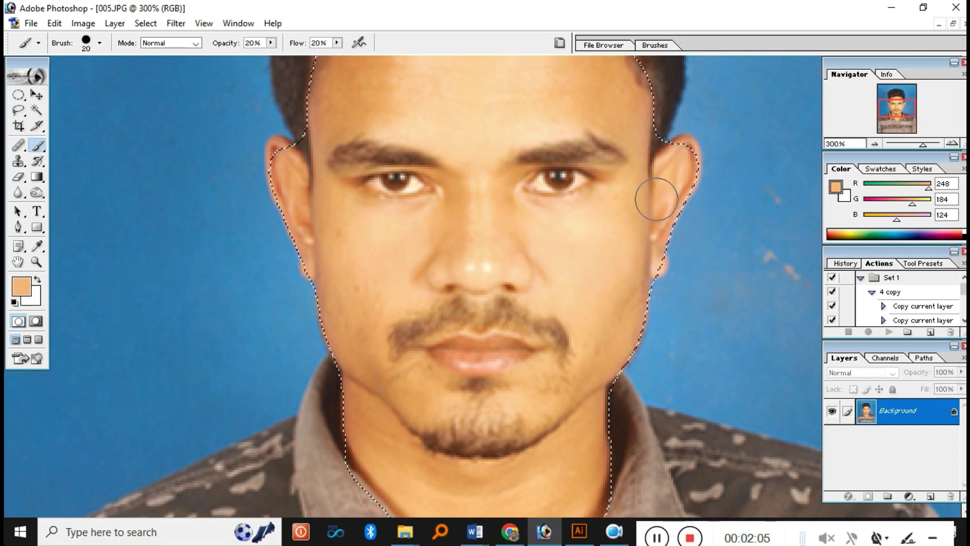
{"action": "left_click_drag", "start_coordinate": [604, 325], "coordinate": [596, 319]}
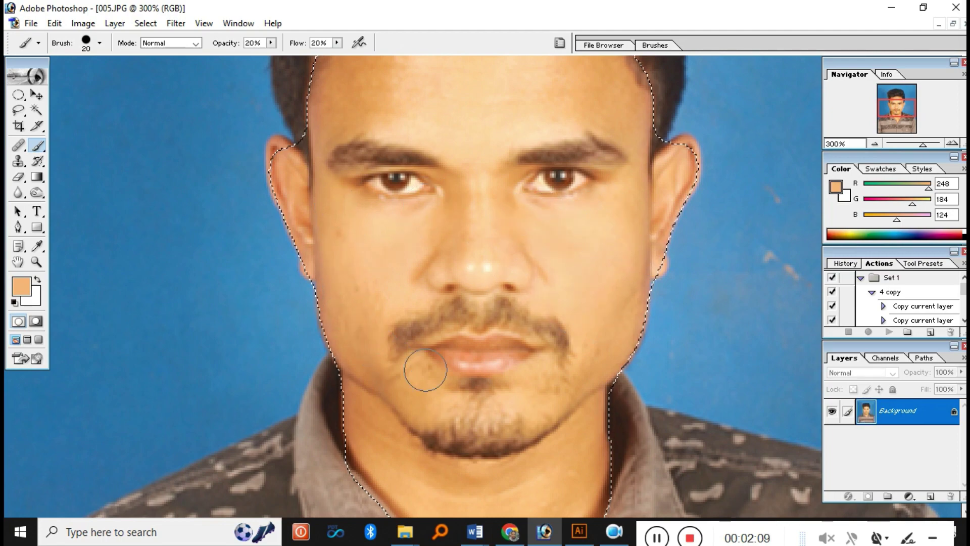
{"action": "scroll", "coordinate": [425, 369], "scroll_direction": "down", "scroll_amount": 4}
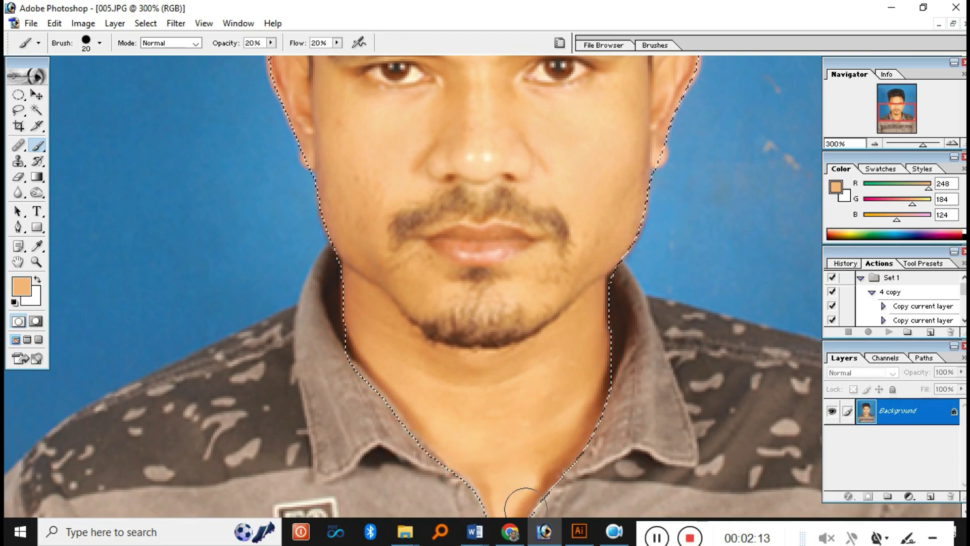
{"action": "scroll", "coordinate": [440, 400], "scroll_direction": "up", "scroll_amount": 12}
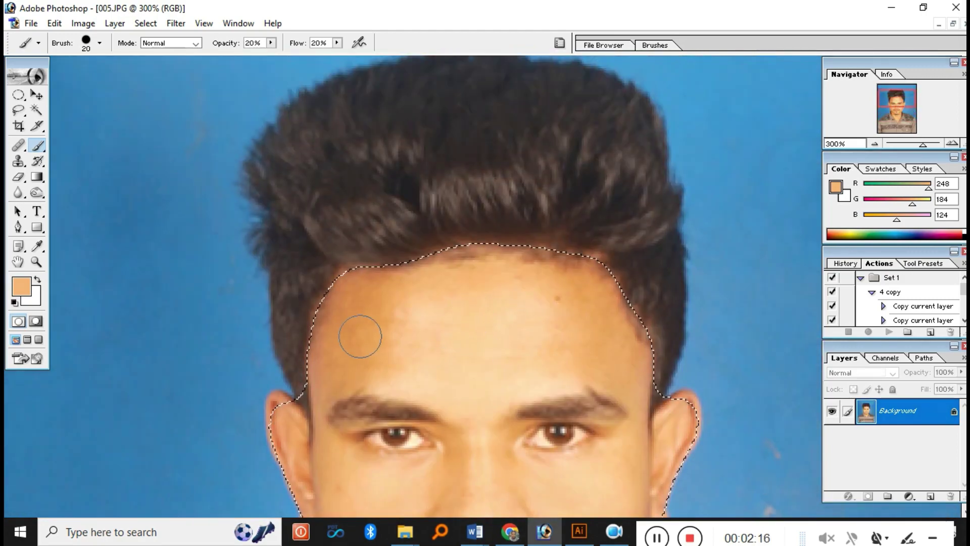
- Sample a darker forehead tone and even out the forehead with a size-30 brush
{"action": "left_click", "coordinate": [356, 330], "text": "alt"}
{"action": "left_click_drag", "start_coordinate": [433, 318], "coordinate": [418, 343]}
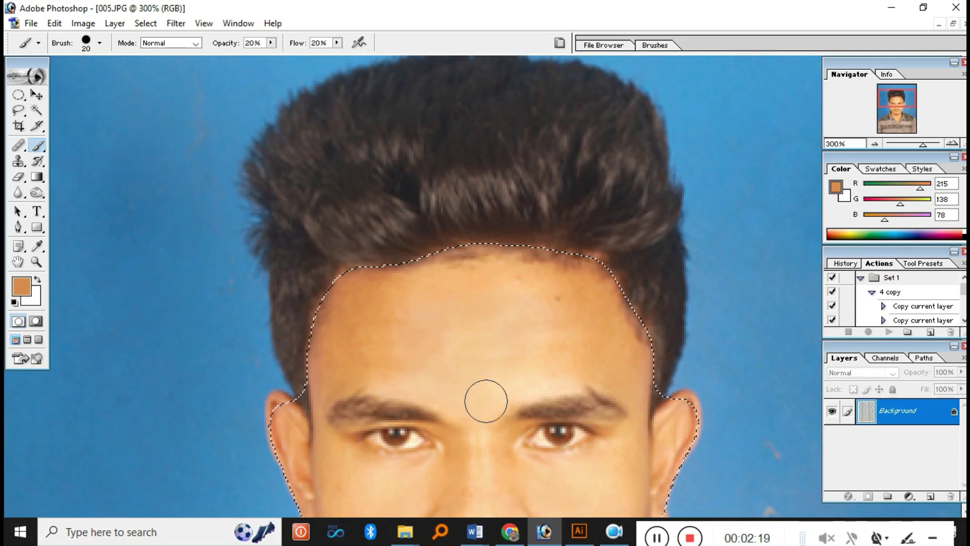
{"action": "mouse_move", "coordinate": [582, 372]}
{"action": "left_mouse_down"}
{"action": "mouse_move", "coordinate": [506, 357]}
{"action": "mouse_move", "coordinate": [534, 304]}
{"action": "mouse_move", "coordinate": [553, 306]}
{"action": "mouse_move", "coordinate": [427, 339]}
{"action": "mouse_move", "coordinate": [411, 314]}
{"action": "left_mouse_up"}
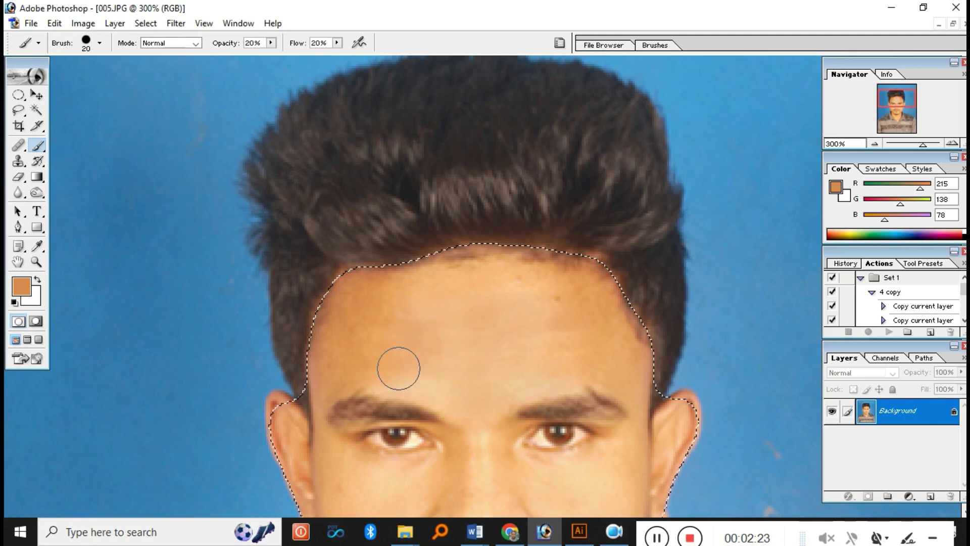
{"action": "key", "text": "bracketright"}
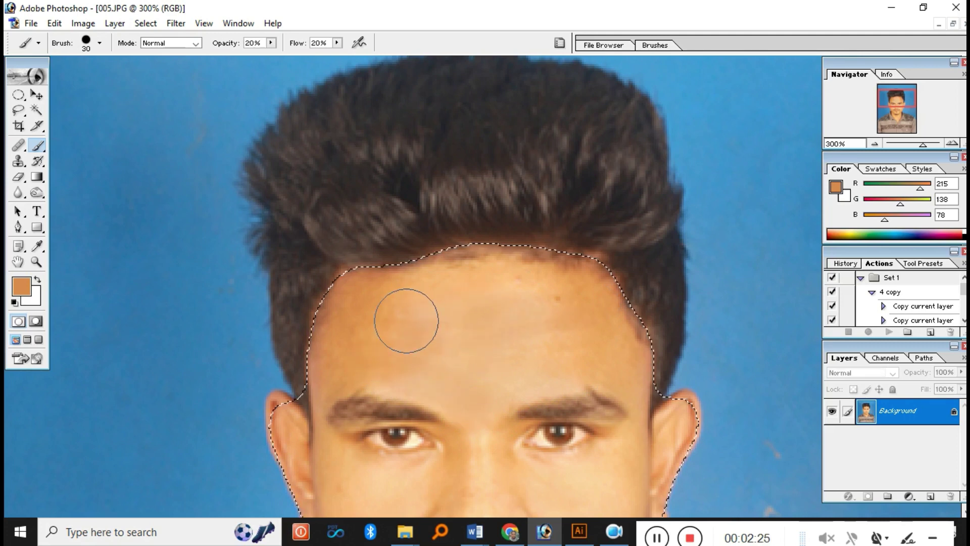
{"action": "left_click_drag", "start_coordinate": [562, 289], "coordinate": [422, 294]}
{"action": "mouse_move", "coordinate": [574, 346]}
{"action": "left_mouse_down"}
{"action": "mouse_move", "coordinate": [515, 349]}
{"action": "mouse_move", "coordinate": [480, 364]}
{"action": "mouse_move", "coordinate": [418, 353]}
{"action": "left_mouse_up"}
{"action": "mouse_move", "coordinate": [584, 336]}
{"action": "left_mouse_down"}
{"action": "mouse_move", "coordinate": [497, 343]}
{"action": "mouse_move", "coordinate": [462, 314]}
{"action": "left_mouse_up"}
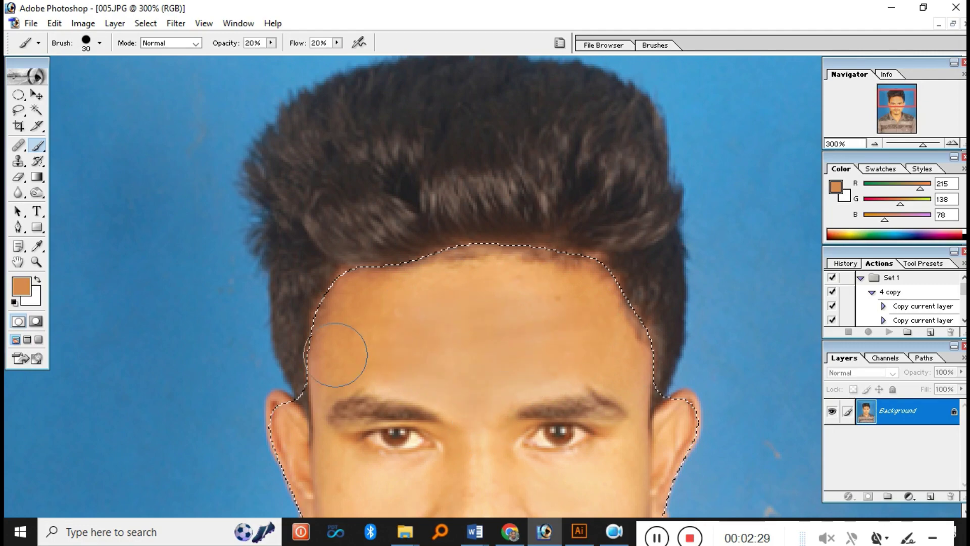
- Smooth the left hairline and the jaw beside the mustache at 400% zoom
{"action": "left_click_drag", "start_coordinate": [336, 354], "coordinate": [346, 296]}
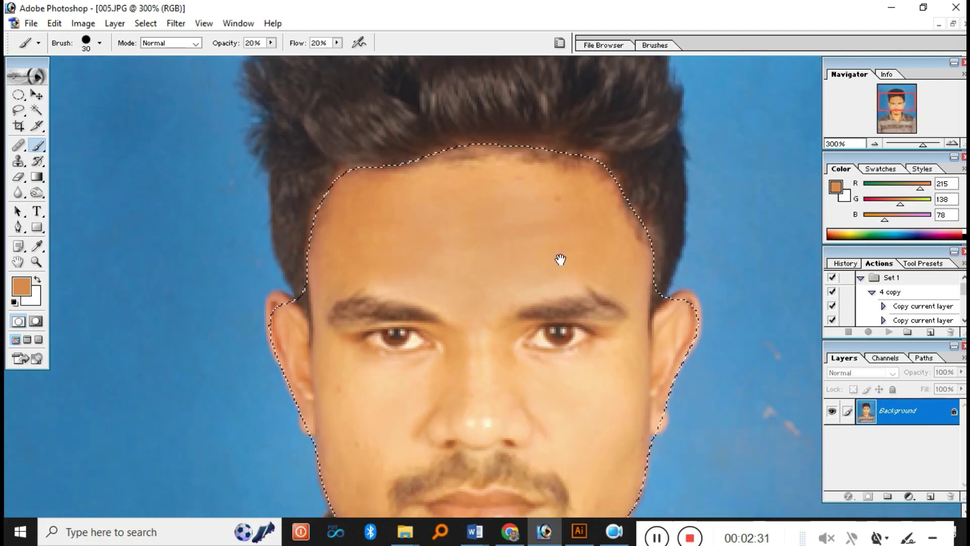
{"action": "scroll", "coordinate": [558, 260], "scroll_direction": "down", "scroll_amount": 4}
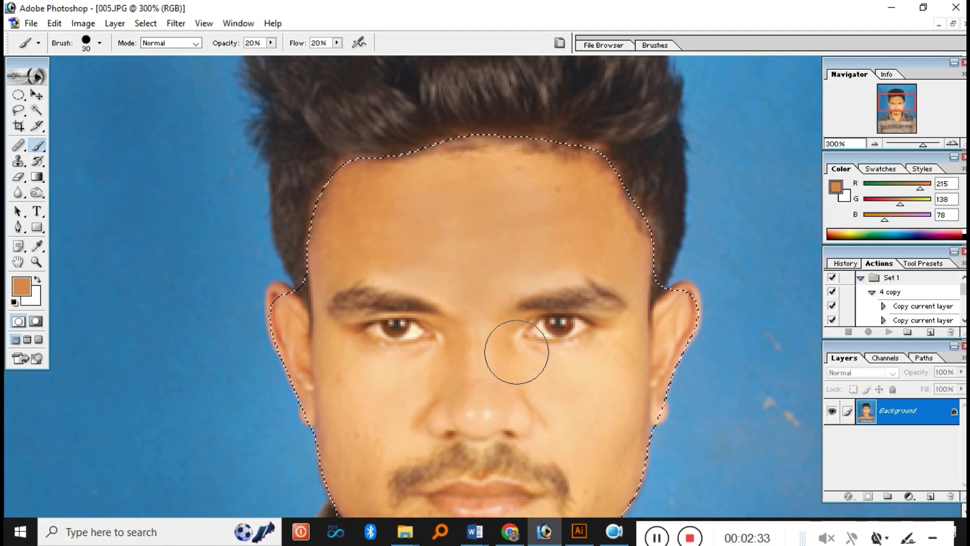
{"action": "left_click_drag", "start_coordinate": [386, 408], "coordinate": [378, 423]}
{"action": "scroll", "coordinate": [380, 327], "scroll_direction": "down", "scroll_amount": 3}
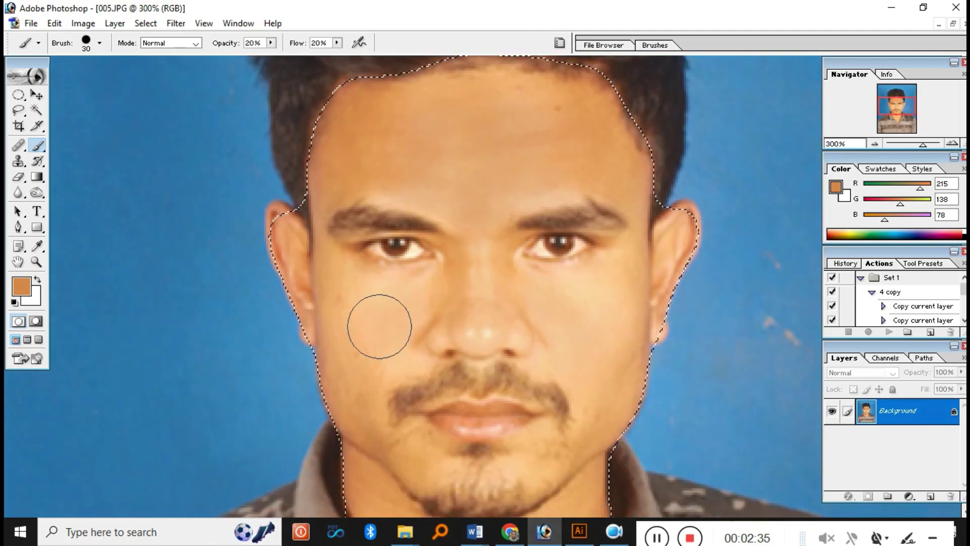
{"action": "mouse_move", "coordinate": [379, 326]}
{"action": "left_mouse_down"}
{"action": "mouse_move", "coordinate": [382, 363]}
{"action": "mouse_move", "coordinate": [362, 403]}
{"action": "left_mouse_up"}
{"action": "key", "text": "ctrl+plus"}
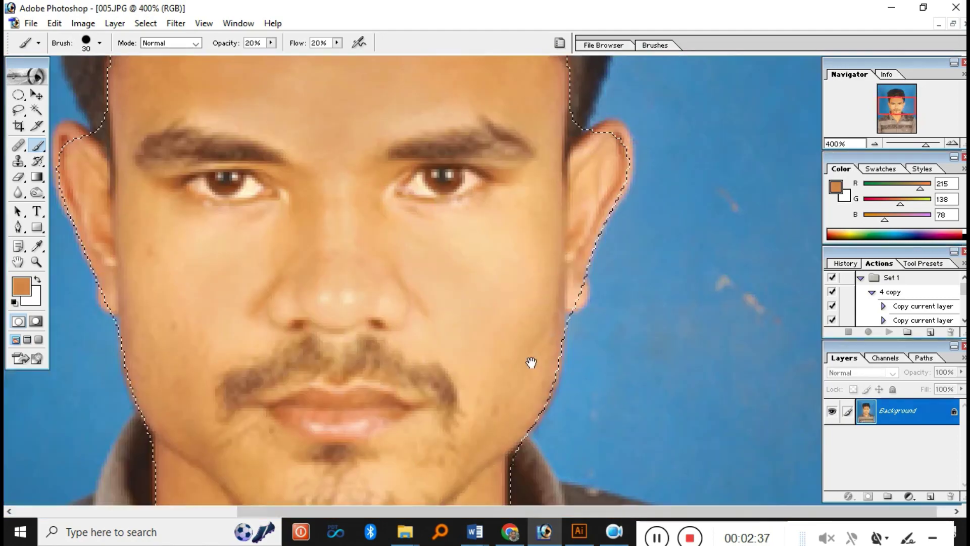
{"action": "scroll", "coordinate": [201, 168], "scroll_direction": "down", "scroll_amount": 3}
{"action": "key", "text": "bracketleft"}
{"action": "key", "text": "bracketleft"}
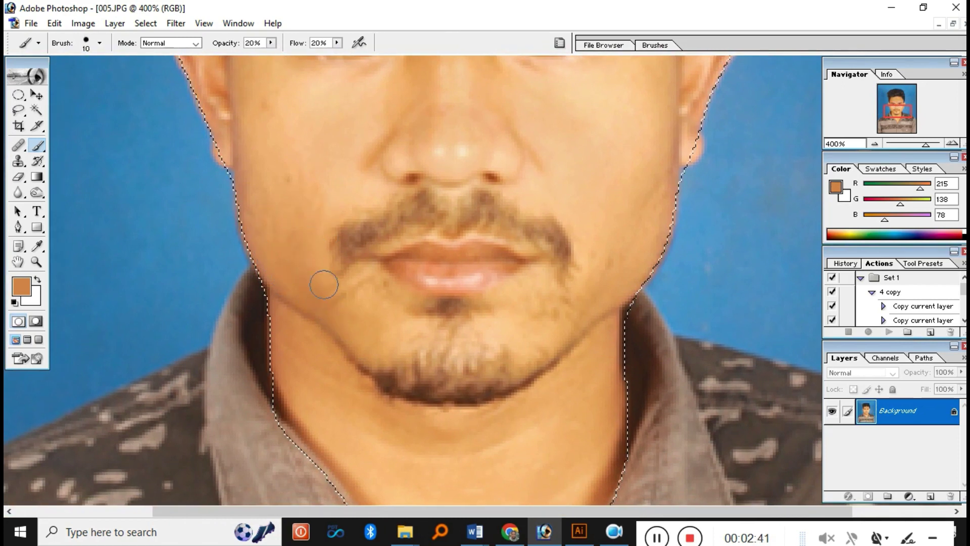
- Sample lighter skin and soften under the right eye and beside the nose with a size-20 brush
{"action": "left_click", "coordinate": [277, 192], "text": "alt"}
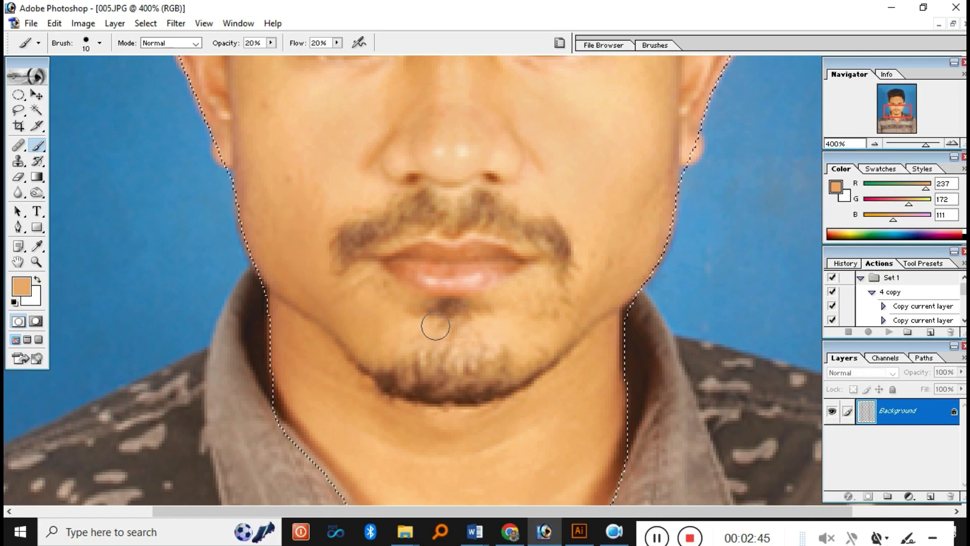
{"action": "mouse_move", "coordinate": [539, 351]}
{"action": "left_mouse_down"}
{"action": "mouse_move", "coordinate": [544, 289]}
{"action": "mouse_move", "coordinate": [559, 418]}
{"action": "left_mouse_up"}
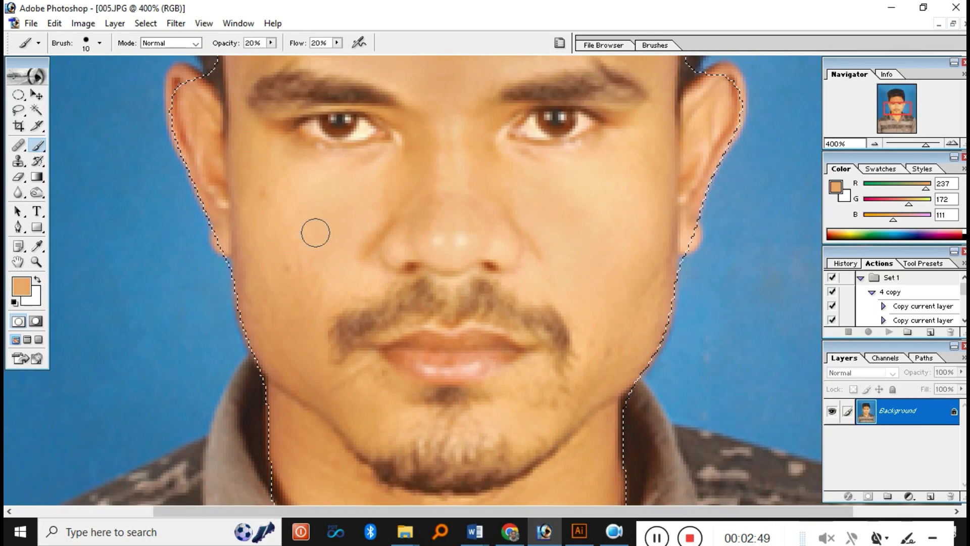
{"action": "left_click", "coordinate": [285, 236], "text": "alt"}
{"action": "key", "text": "bracketright"}
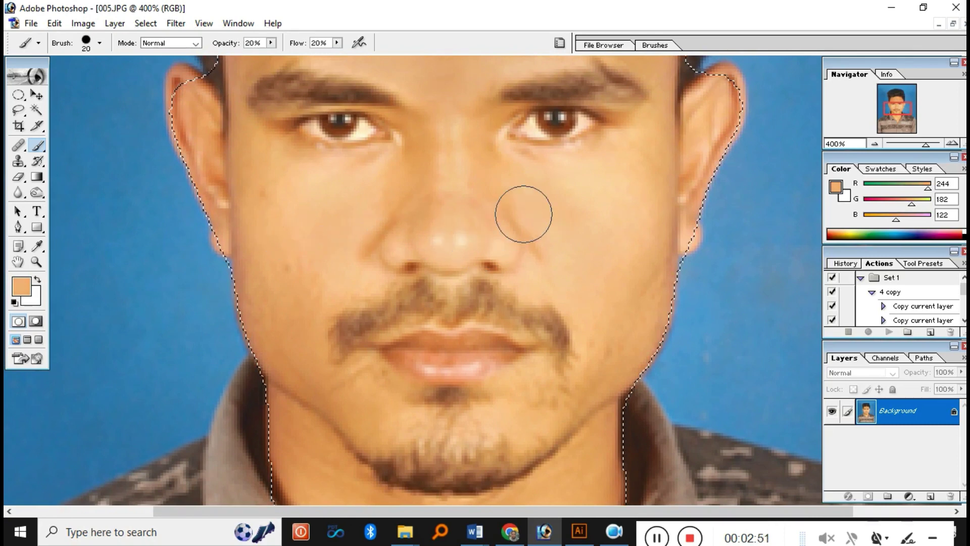
{"action": "left_click_drag", "start_coordinate": [586, 164], "coordinate": [580, 180]}
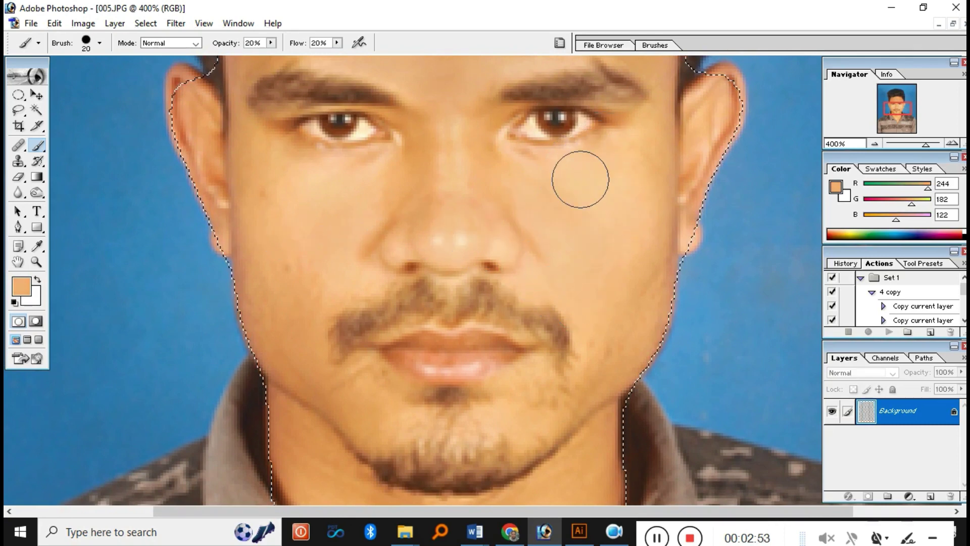
{"action": "left_click_drag", "start_coordinate": [417, 170], "coordinate": [411, 239]}
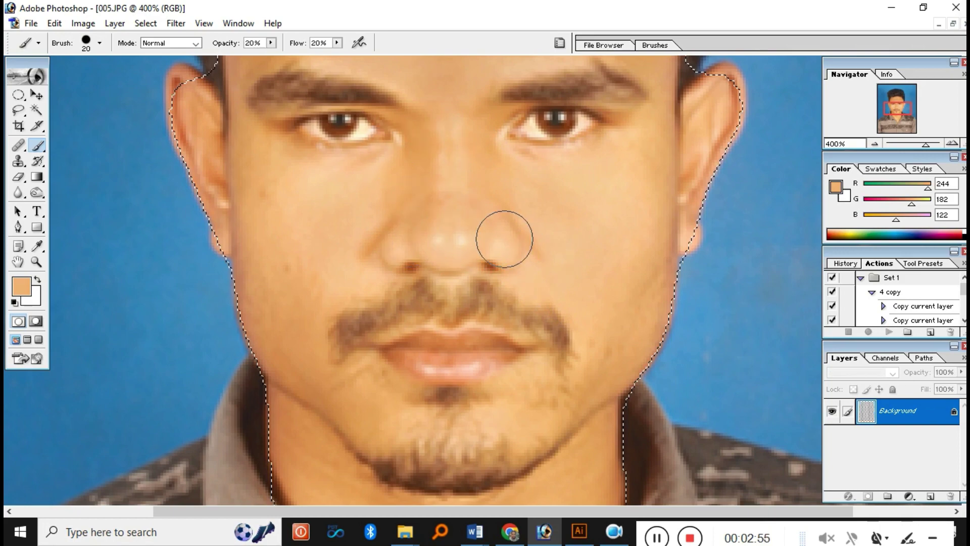
{"action": "left_click_drag", "start_coordinate": [482, 275], "coordinate": [481, 251]}
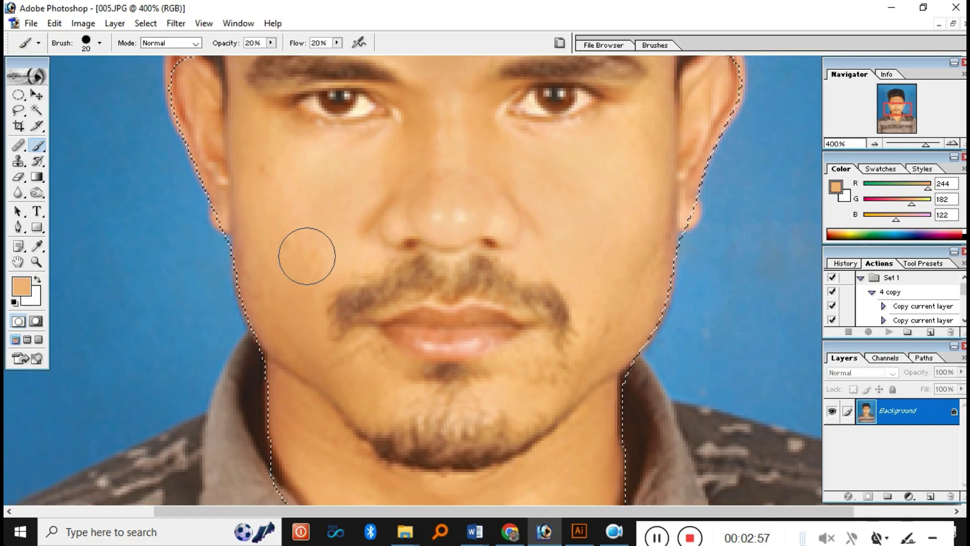
- Resample paler, under-eye and forehead skin tones, checking the face at 200% zoom
{"action": "key", "text": "ctrl+minus"}
{"action": "key", "text": "ctrl+minus"}
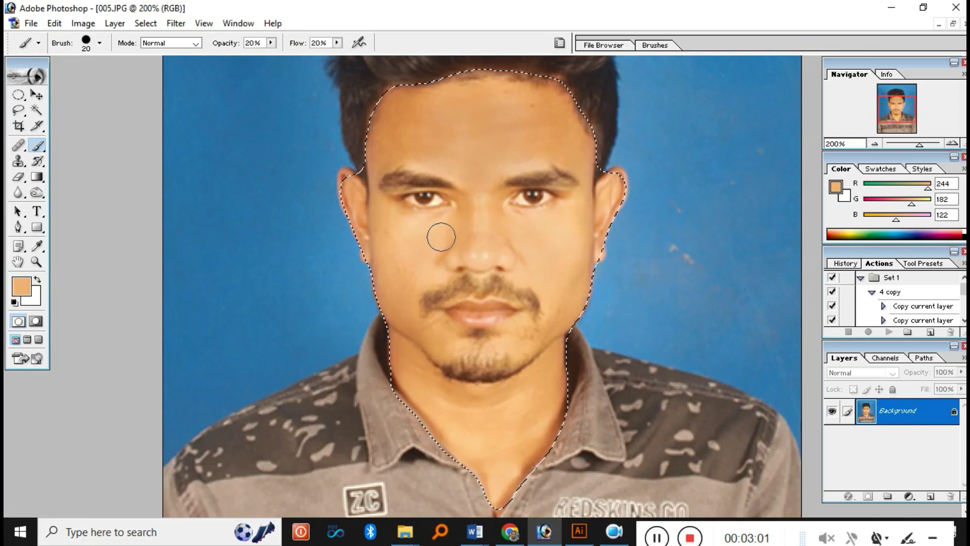
{"action": "scroll", "coordinate": [472, 145], "scroll_direction": "up", "scroll_amount": 2}
{"action": "left_click", "coordinate": [447, 269], "text": "alt"}
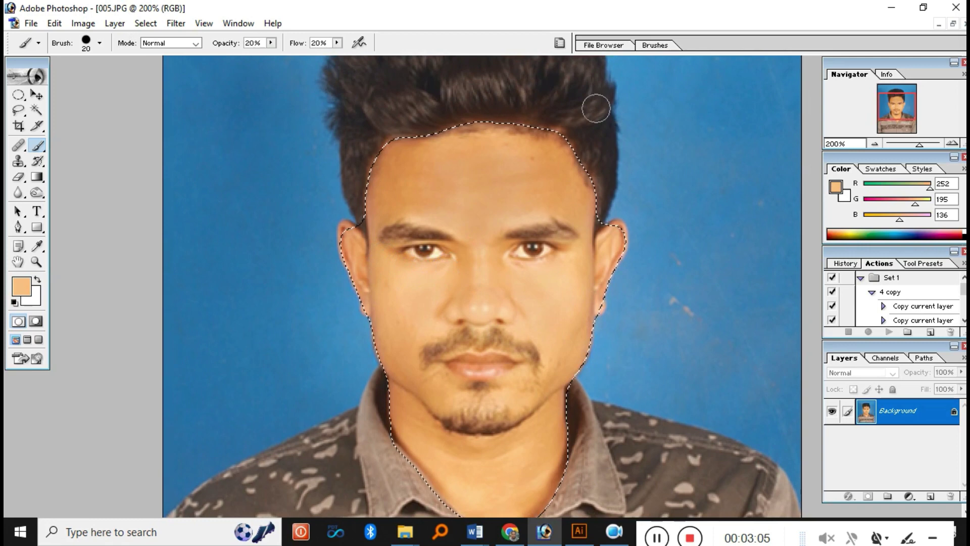
{"action": "left_click", "coordinate": [551, 278], "text": "alt"}
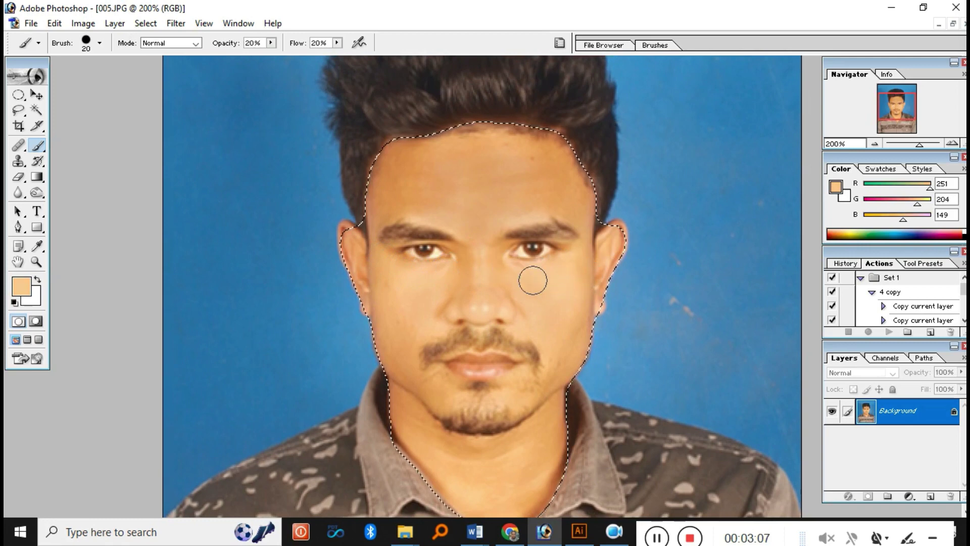
{"action": "left_click", "coordinate": [472, 147], "text": "alt"}
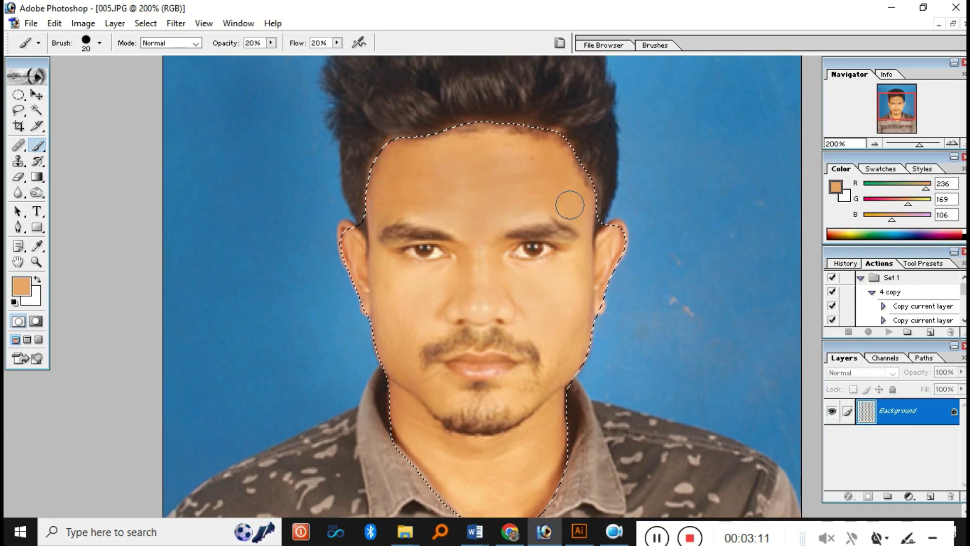
{"action": "key", "text": "ctrl+minus"}
{"action": "key", "text": "ctrl+minus"}
{"action": "left_click", "coordinate": [457, 179], "text": "ctrl"}
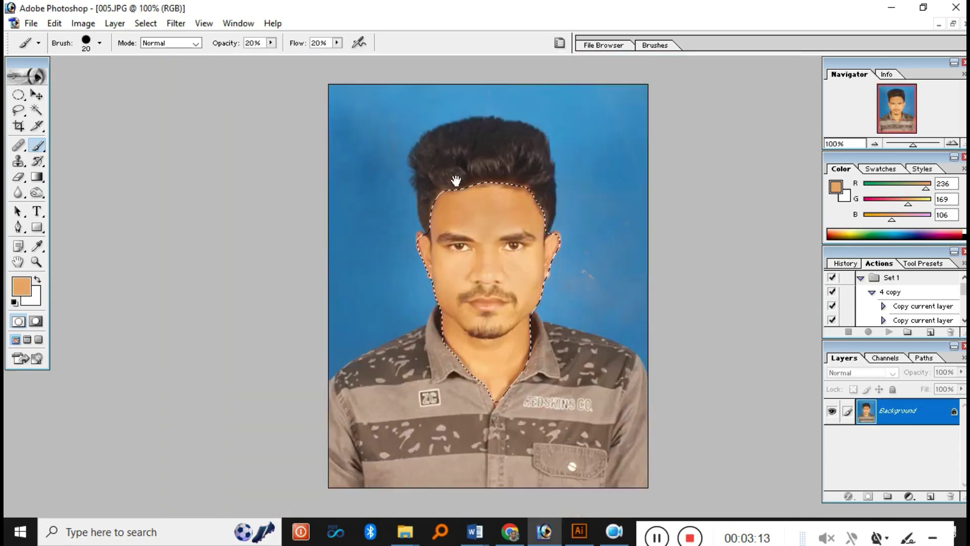
{"action": "left_click", "coordinate": [513, 243], "text": "ctrl"}
{"action": "scroll", "coordinate": [528, 303], "scroll_direction": "down", "scroll_amount": 3}
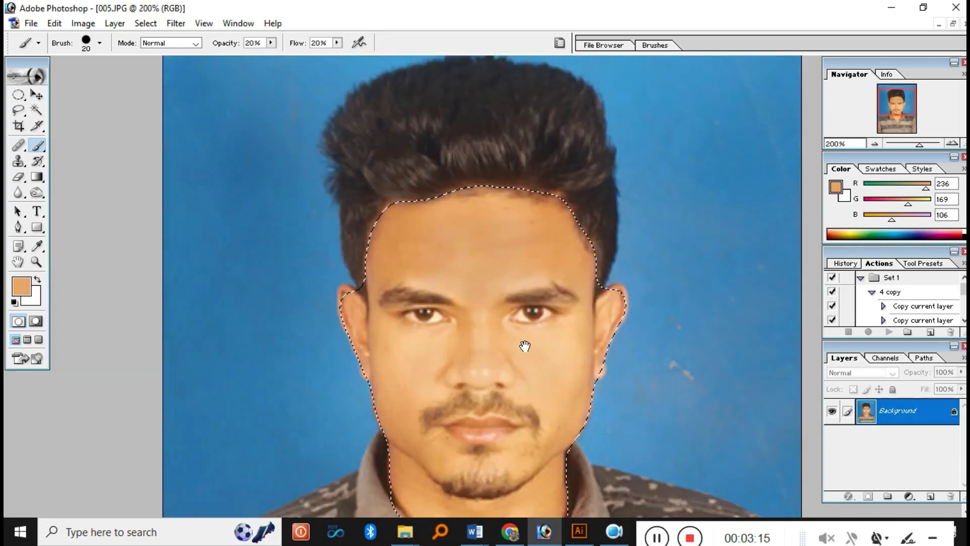
- Smooth the selected skin with the Noiseware noise-reduction filter's Full preset
{"action": "left_click", "coordinate": [175, 24]}
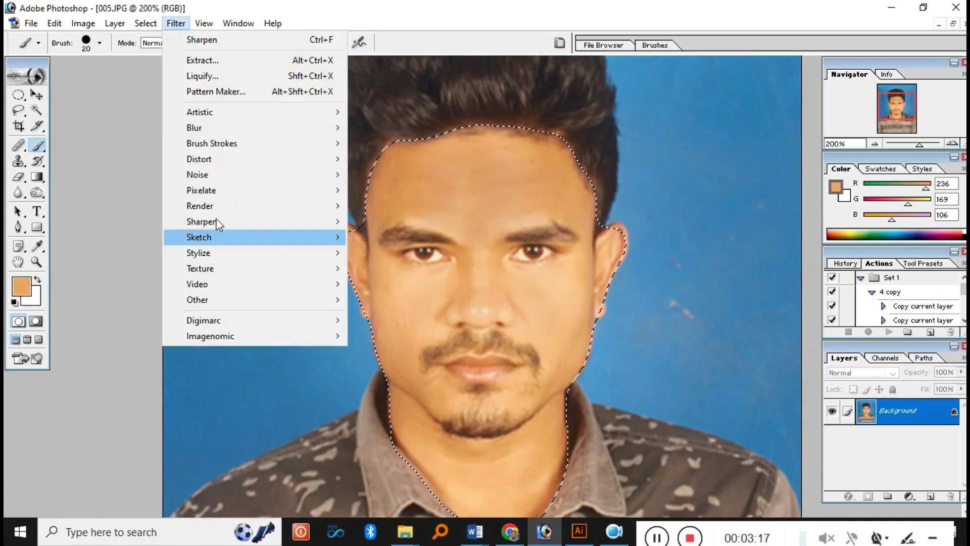
{"action": "mouse_move", "coordinate": [241, 337]}
{"action": "left_click", "coordinate": [380, 331]}
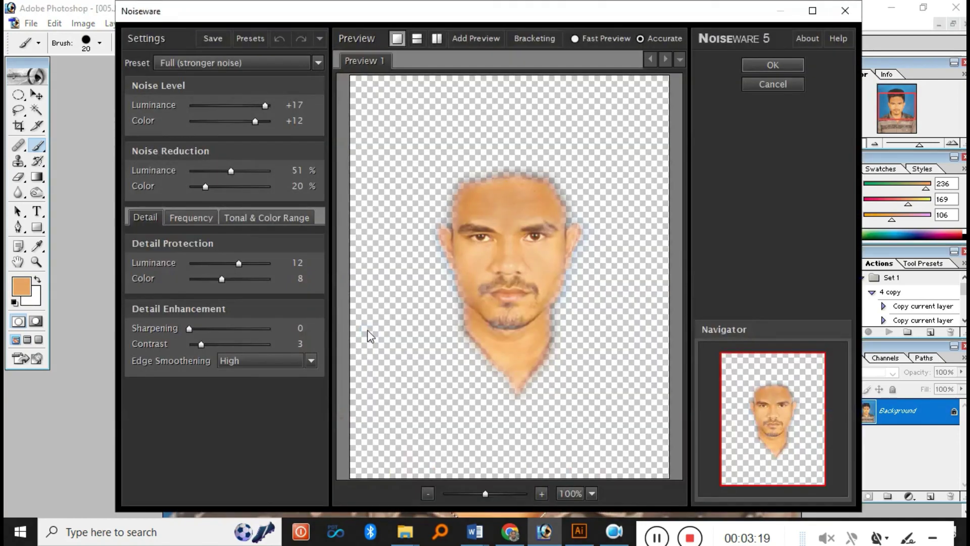
{"action": "key", "text": "Return"}
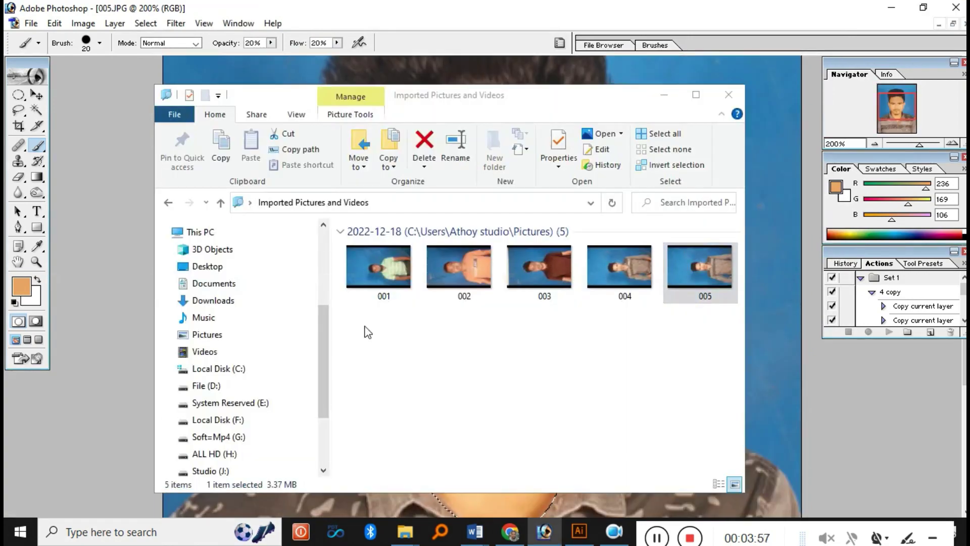
- Minimize File Explorer and bring the photo back to actual size
{"action": "left_click", "coordinate": [664, 95]}
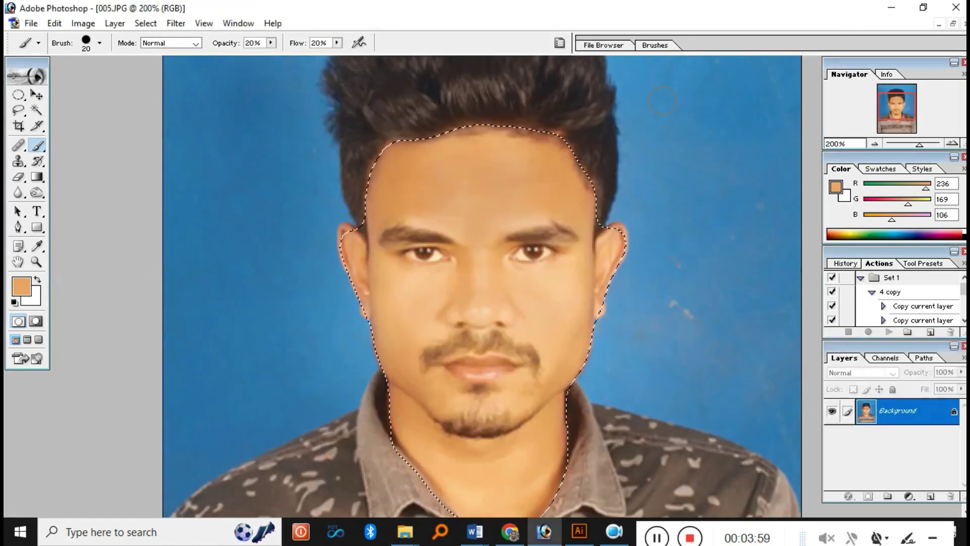
{"action": "key", "text": "ctrl+minus"}
{"action": "key", "text": "ctrl+minus"}
{"action": "left_click", "coordinate": [549, 206]}
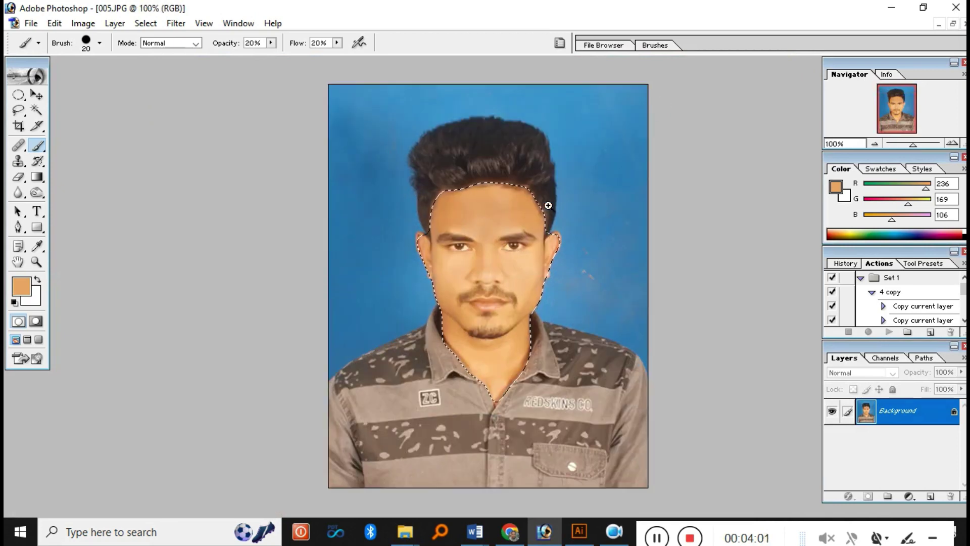
{"action": "left_click", "coordinate": [541, 206]}
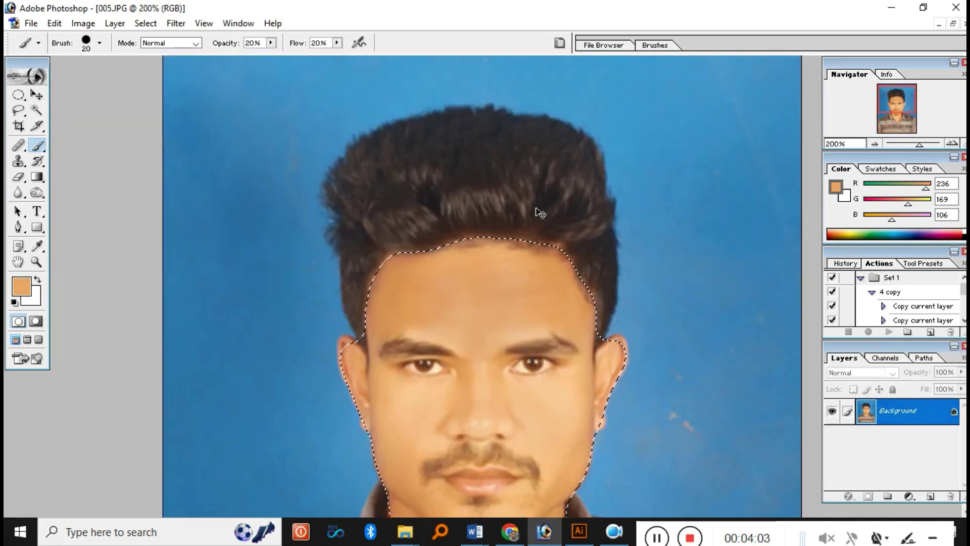
{"action": "key", "text": "ctrl+minus"}
- Apply Levels with the input black point raised to 30 to deepen the face shadows
{"action": "left_click", "coordinate": [81, 25]}
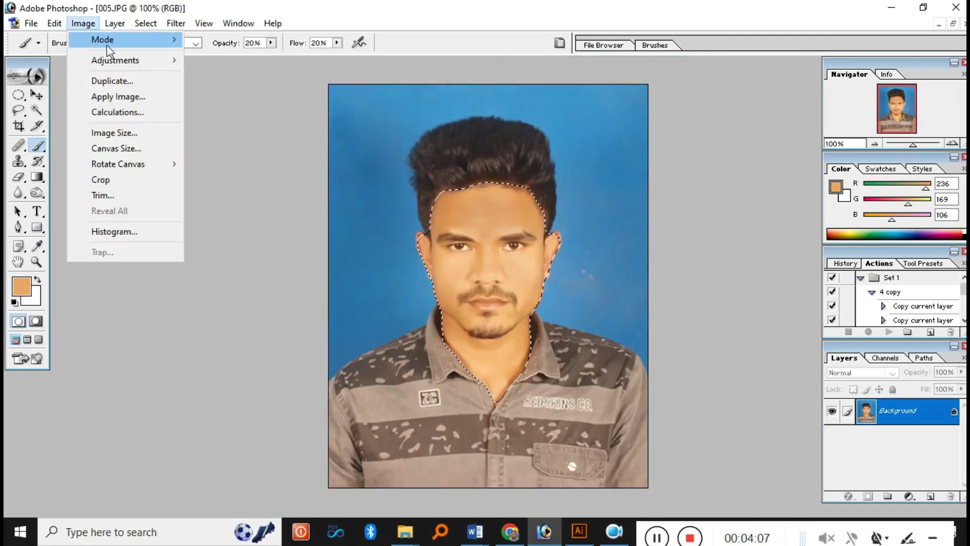
{"action": "mouse_move", "coordinate": [164, 66]}
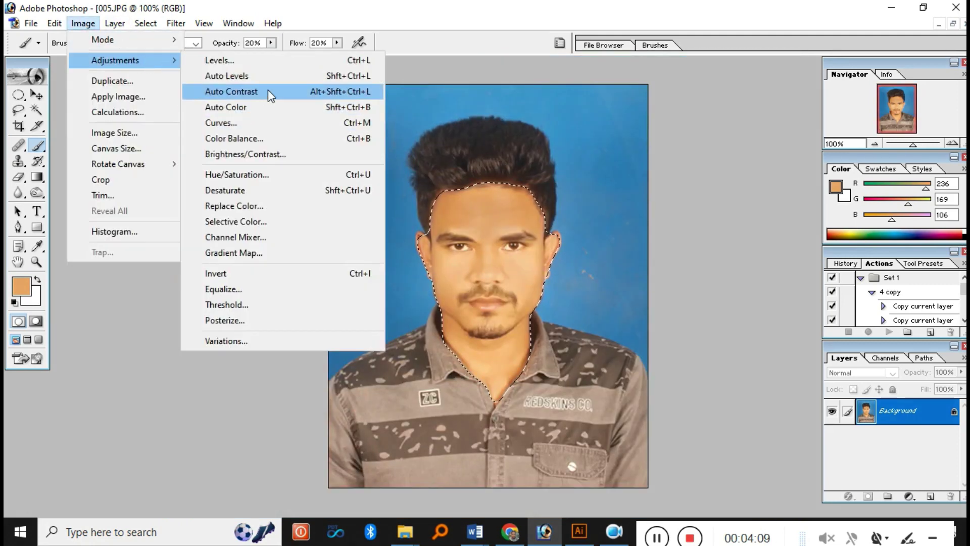
{"action": "left_click", "coordinate": [264, 60]}
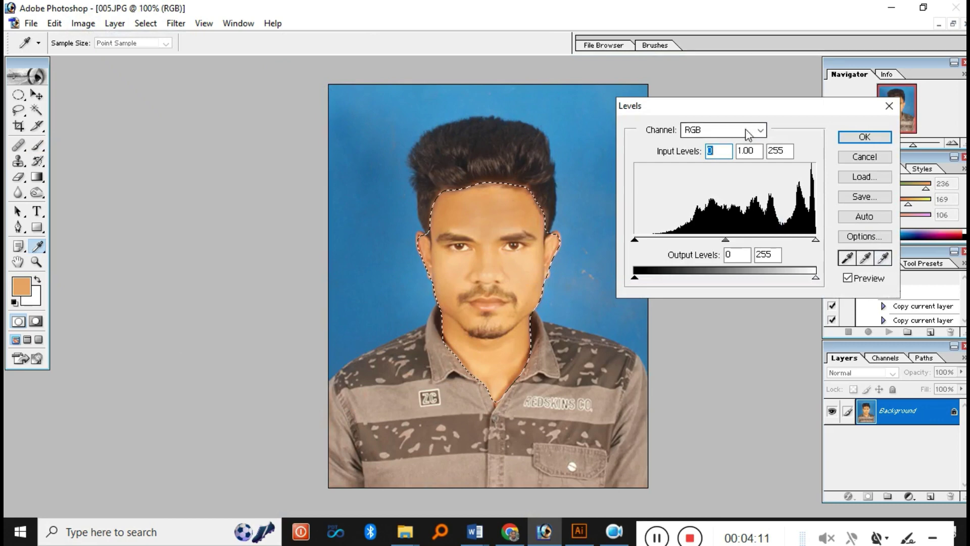
{"action": "left_click_drag", "start_coordinate": [639, 242], "coordinate": [651, 242]}
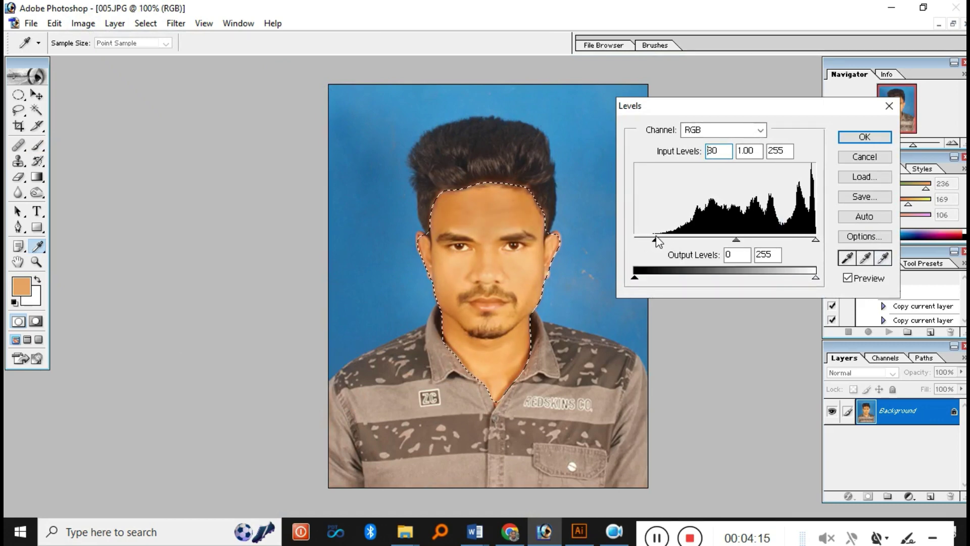
{"action": "key", "text": "Return"}
{"action": "key", "text": "b"}
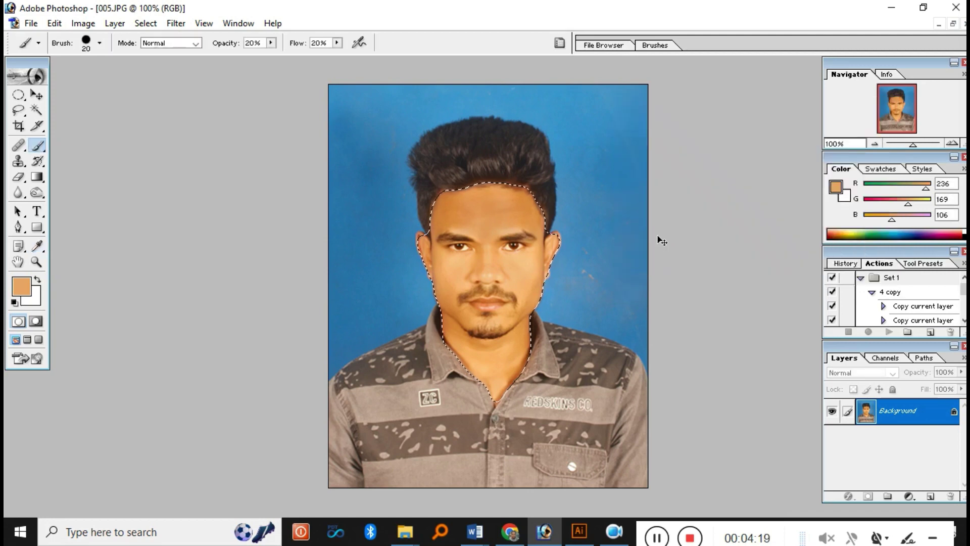
- Invert the selection to everything except the face, abandoning an accidental Replace Color
{"action": "left_click", "coordinate": [157, 28]}
{"action": "left_click", "coordinate": [205, 86]}
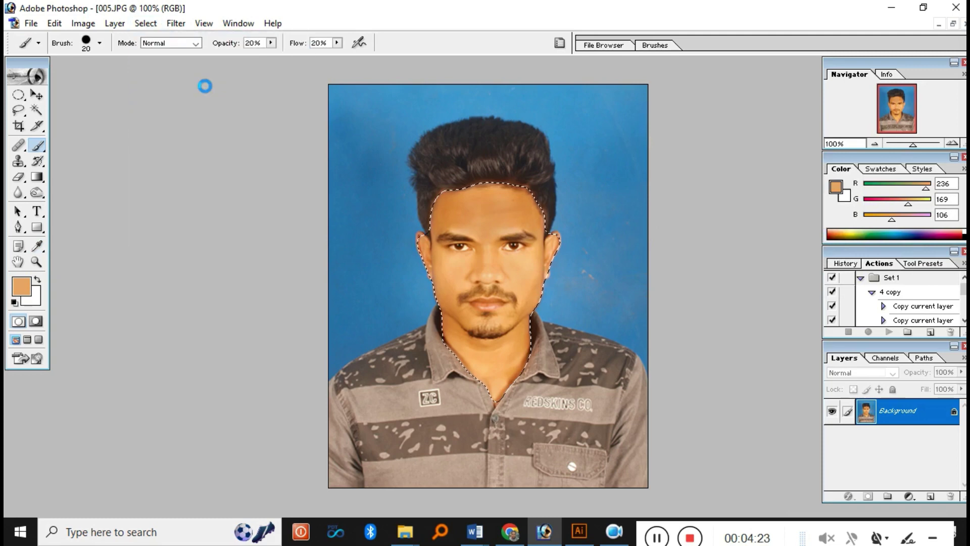
{"action": "left_click", "coordinate": [83, 24]}
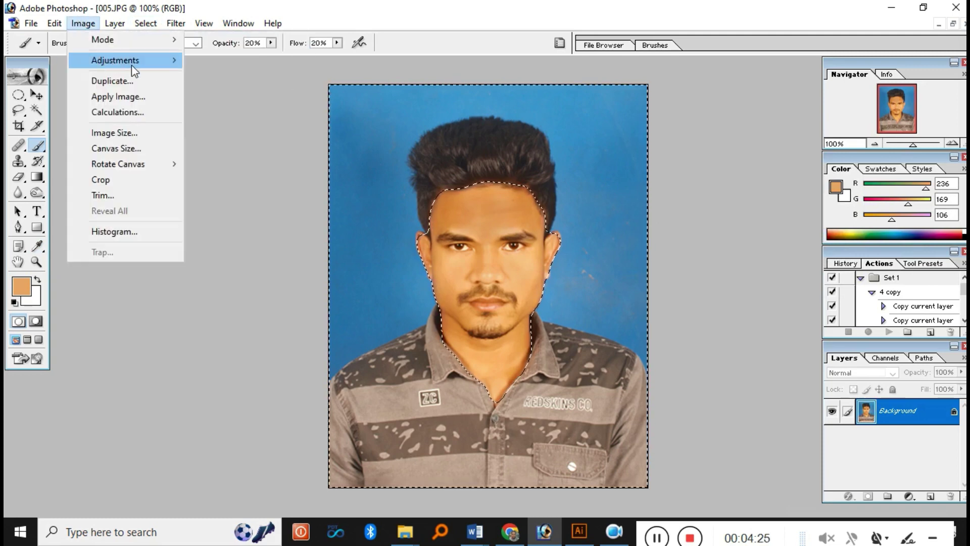
{"action": "mouse_move", "coordinate": [132, 61]}
{"action": "left_click", "coordinate": [256, 210]}
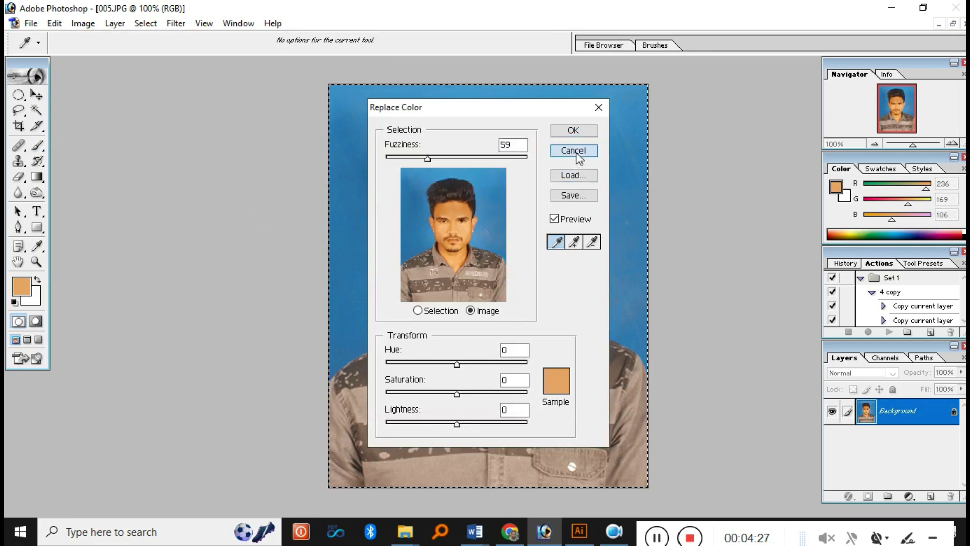
{"action": "left_click", "coordinate": [576, 153]}
- Apply Selective Color with Black in Blacks raised to +52% outside the face
{"action": "left_click", "coordinate": [83, 23]}
{"action": "mouse_move", "coordinate": [132, 63]}
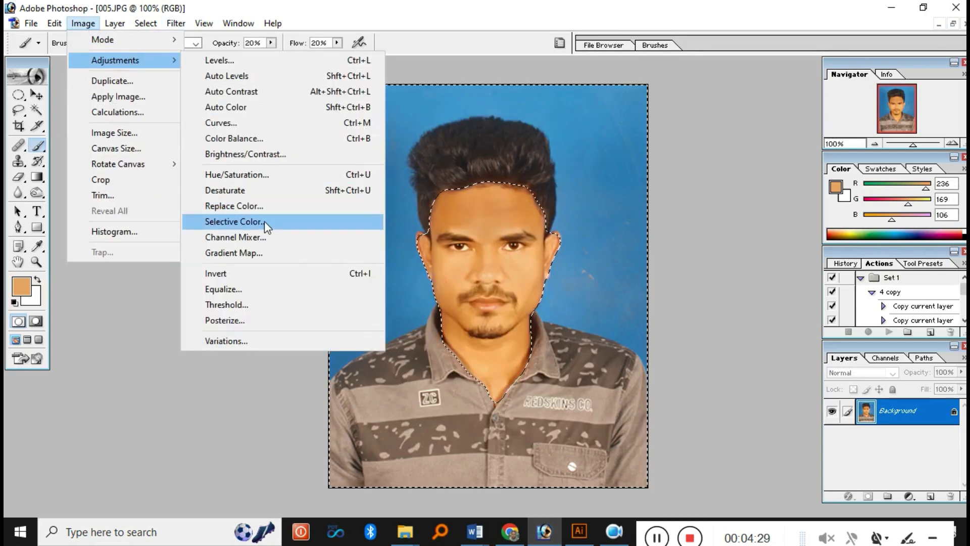
{"action": "left_click", "coordinate": [265, 222]}
{"action": "left_click", "coordinate": [811, 134]}
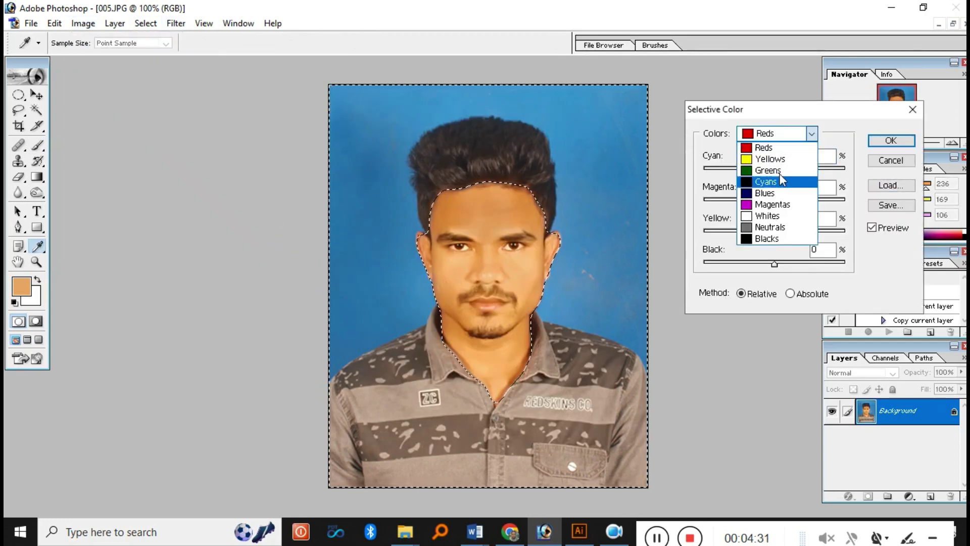
{"action": "left_click", "coordinate": [767, 238]}
{"action": "left_click_drag", "start_coordinate": [782, 263], "coordinate": [790, 265]}
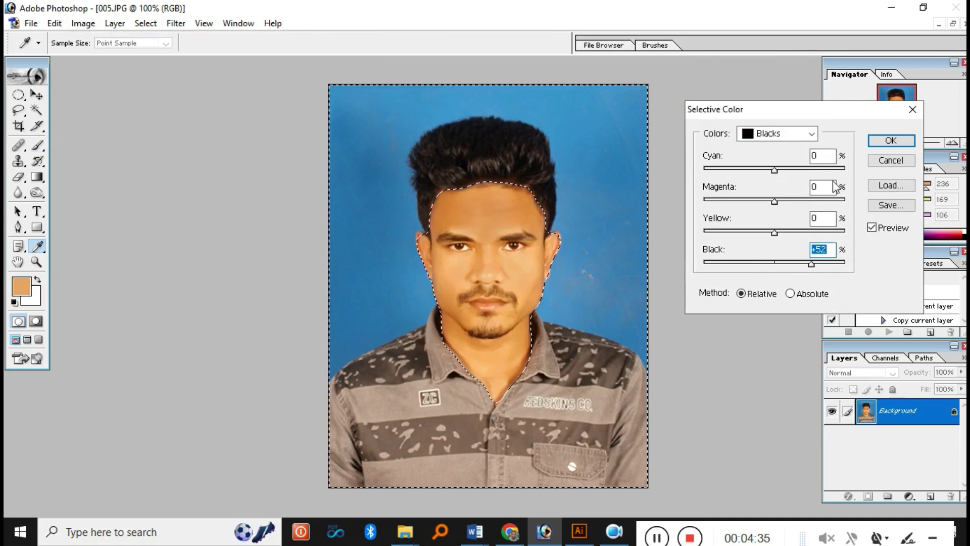
{"action": "left_click", "coordinate": [891, 141]}
{"action": "key", "text": "b"}
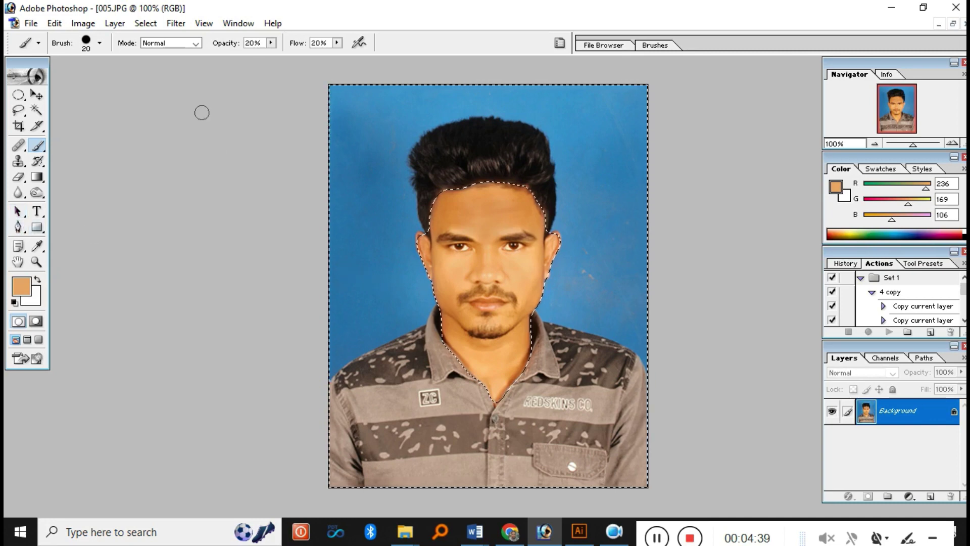
{"action": "left_click", "coordinate": [146, 23]}
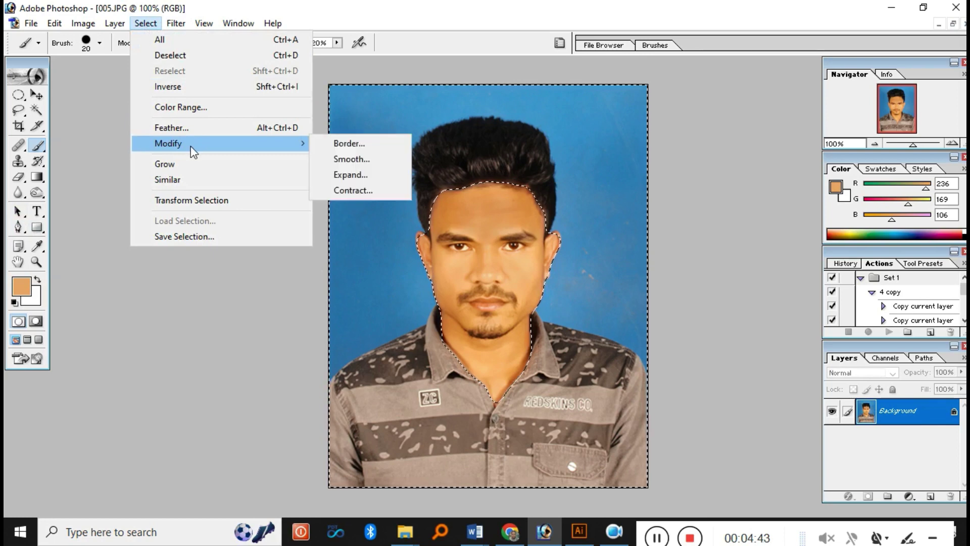
- Invert the selection back to the face and apply the Sharpen filter
{"action": "left_click", "coordinate": [190, 87]}
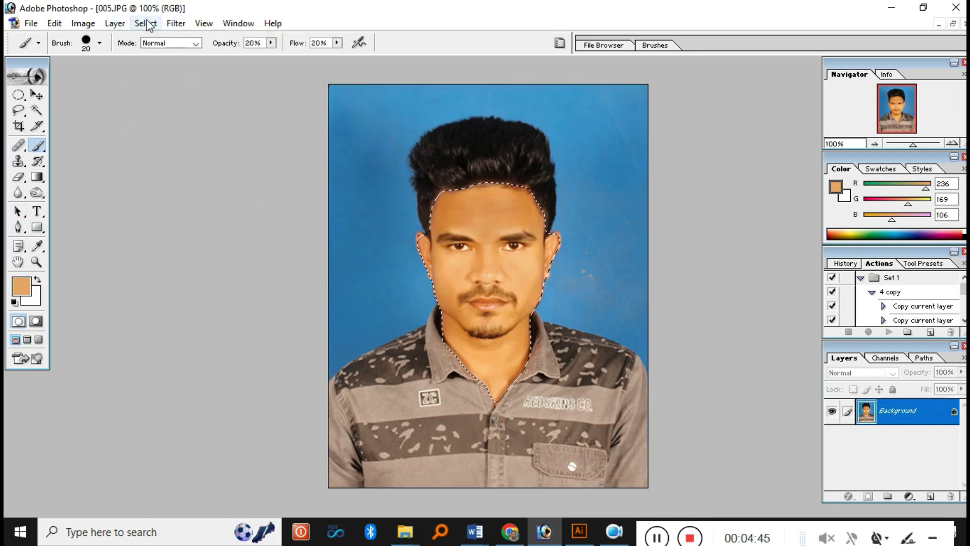
{"action": "left_click", "coordinate": [174, 24]}
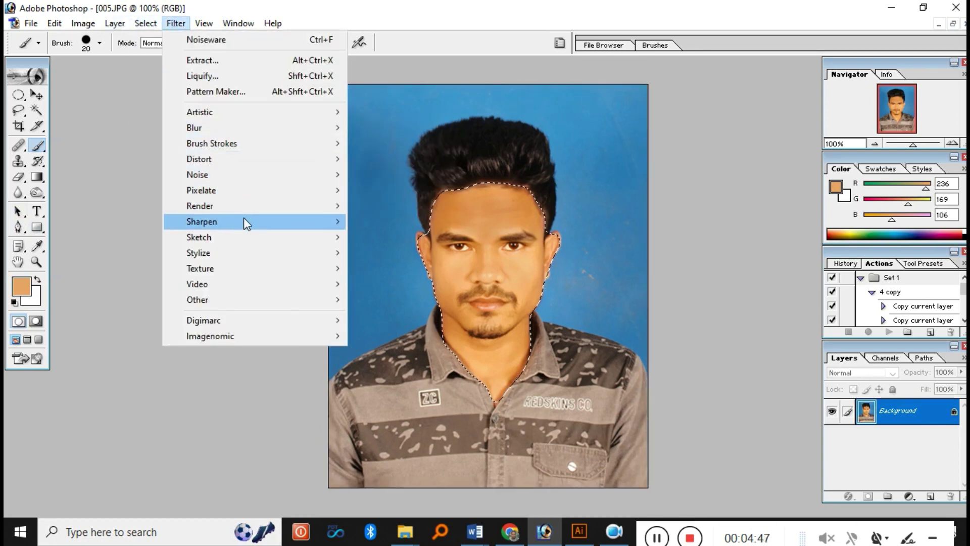
{"action": "mouse_move", "coordinate": [245, 221]}
{"action": "left_click", "coordinate": [369, 222]}
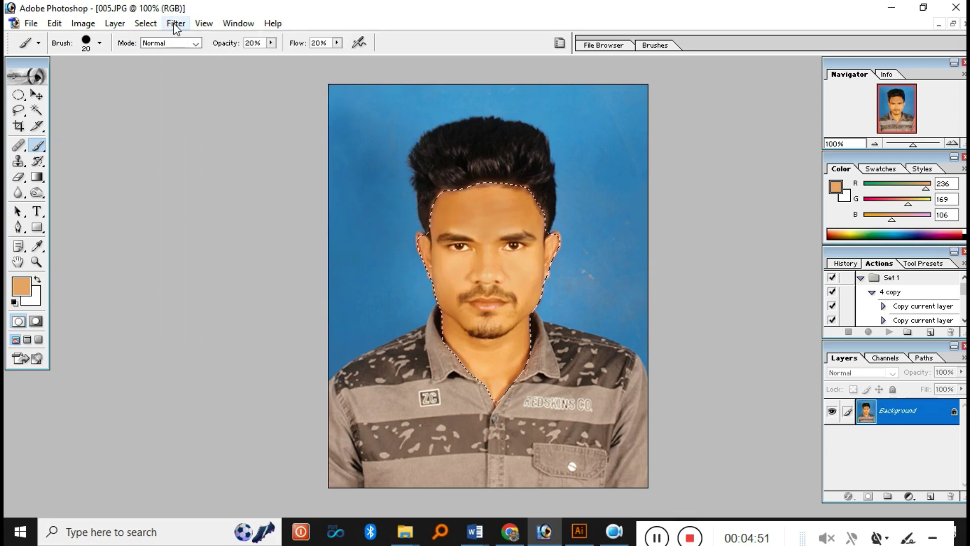
- Deselect to clear the selection outline from the photo
{"action": "left_click", "coordinate": [148, 24]}
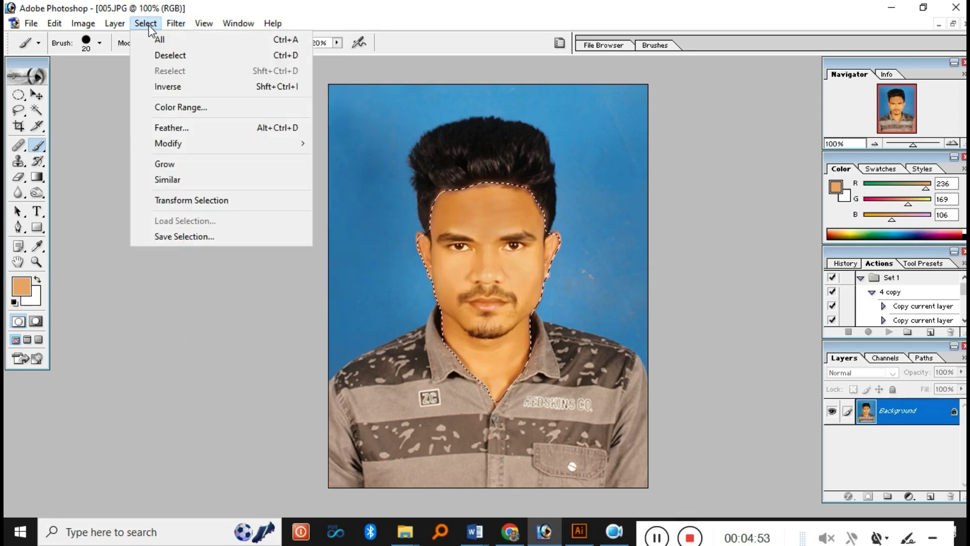
{"action": "left_click", "coordinate": [171, 55]}
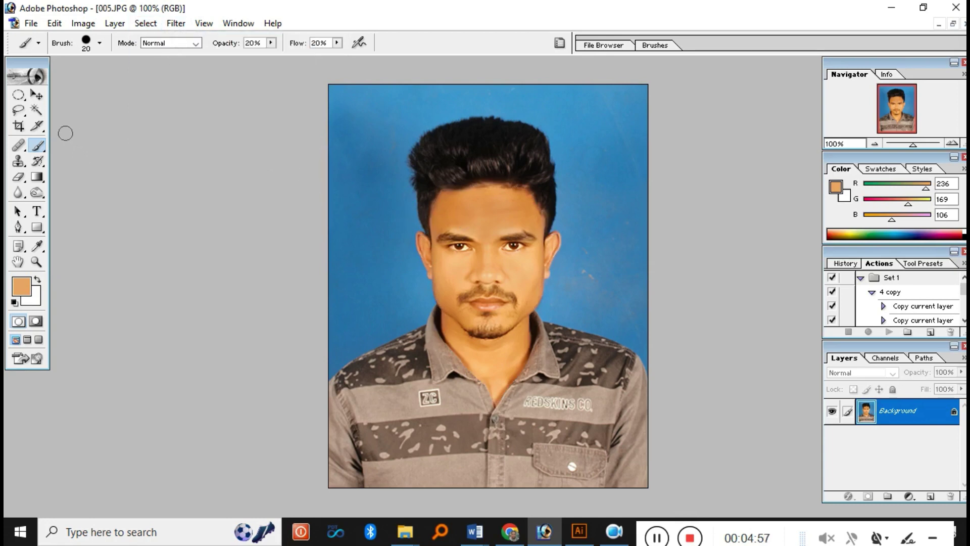
{"action": "left_click", "coordinate": [37, 110]}
- Magic-wand the blue background of photo 005, adding the stray leftover patches to the selection
{"action": "left_click", "coordinate": [392, 163]}
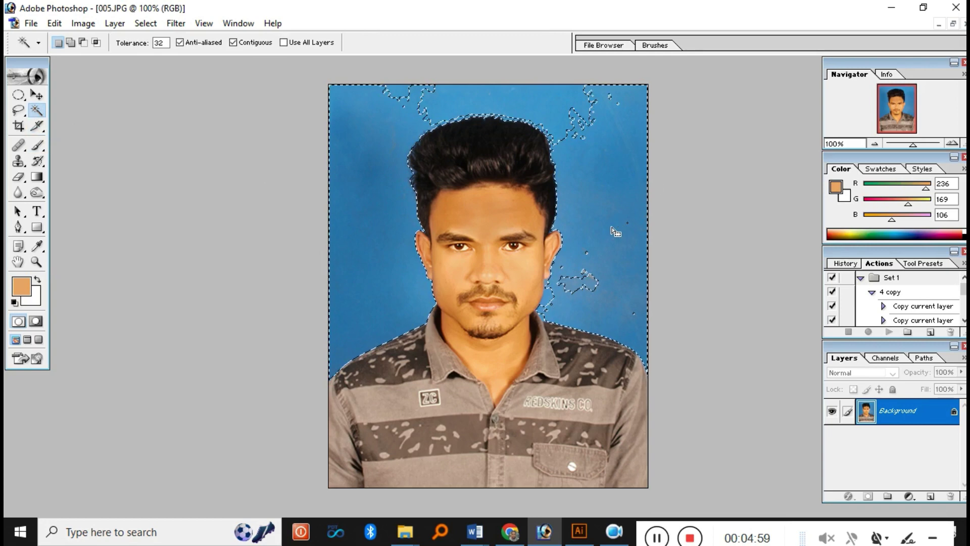
{"action": "left_click", "coordinate": [587, 271], "text": "shift"}
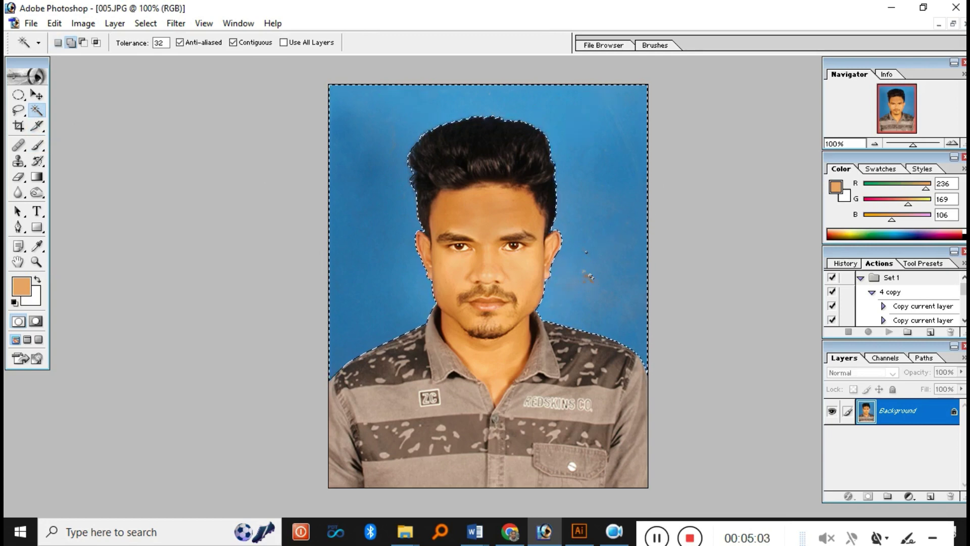
{"action": "left_click", "coordinate": [589, 273]}
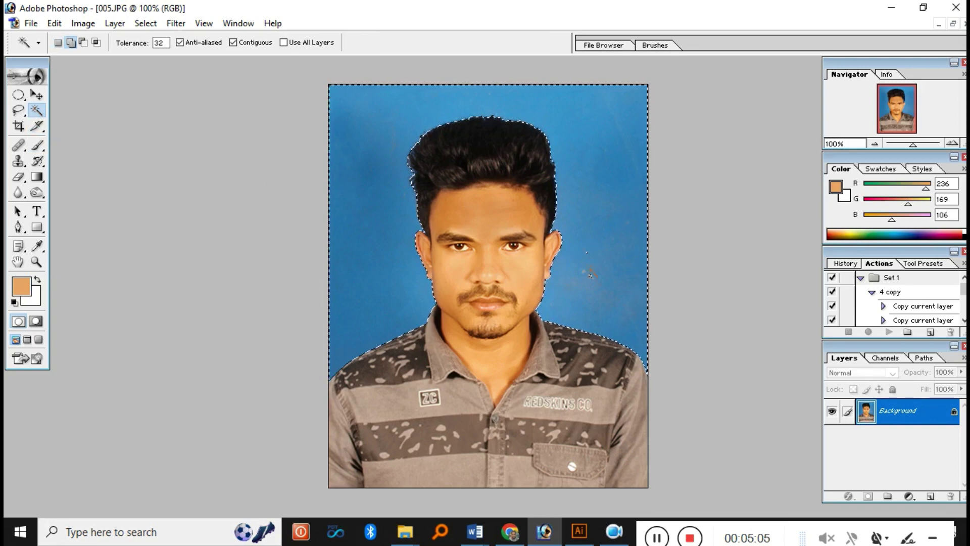
{"action": "left_click", "coordinate": [146, 23]}
- Feather the background selection by 1 pixel
{"action": "left_click", "coordinate": [198, 129]}
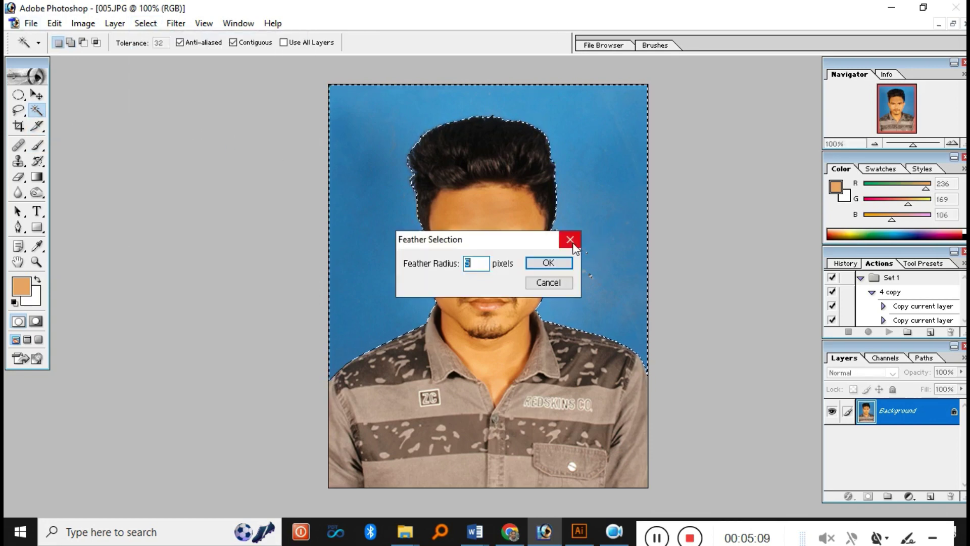
{"action": "left_click_drag", "start_coordinate": [520, 246], "coordinate": [795, 196]}
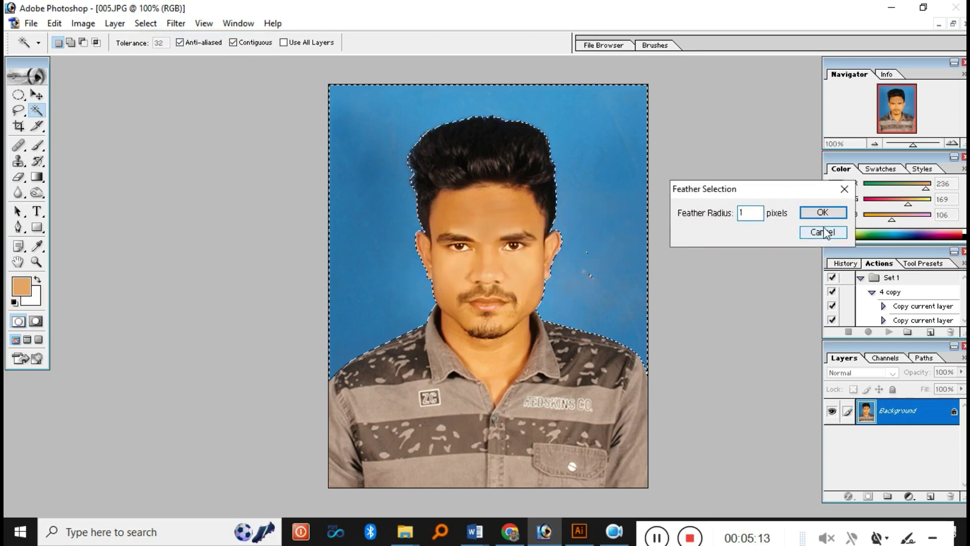
{"action": "left_click", "coordinate": [822, 212]}
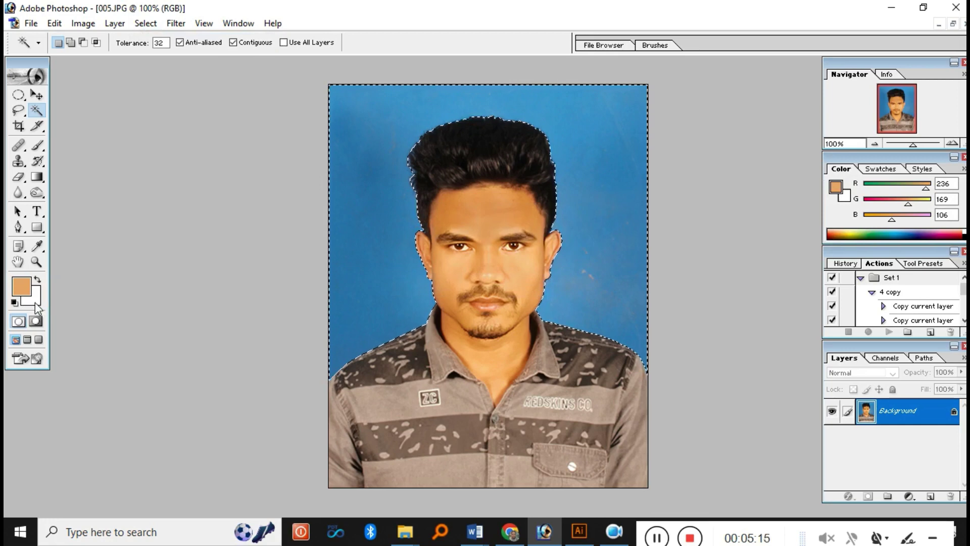
- Set the background colour to bright blue and use Edit > Clear to fill the selection
{"action": "left_click", "coordinate": [36, 305]}
{"action": "left_click", "coordinate": [721, 260]}
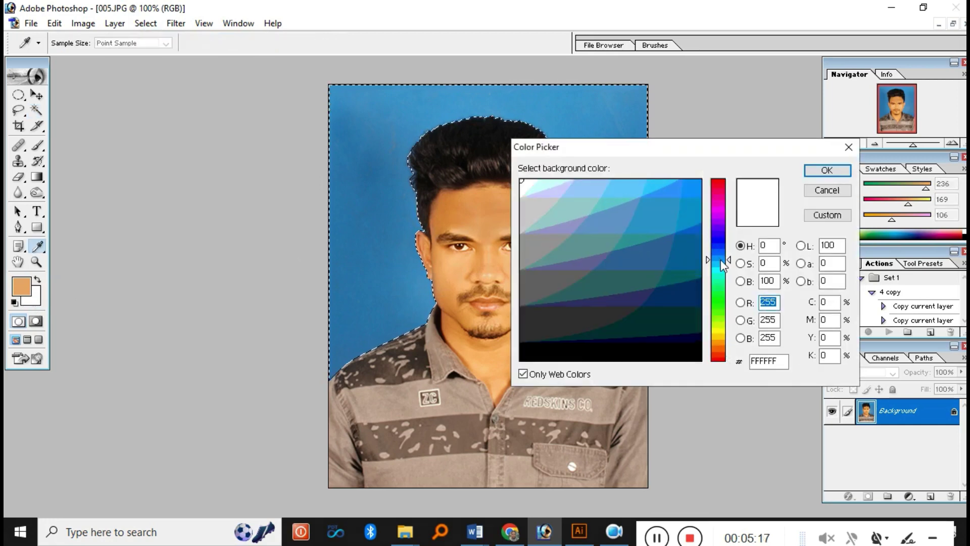
{"action": "left_click_drag", "start_coordinate": [723, 263], "coordinate": [713, 251]}
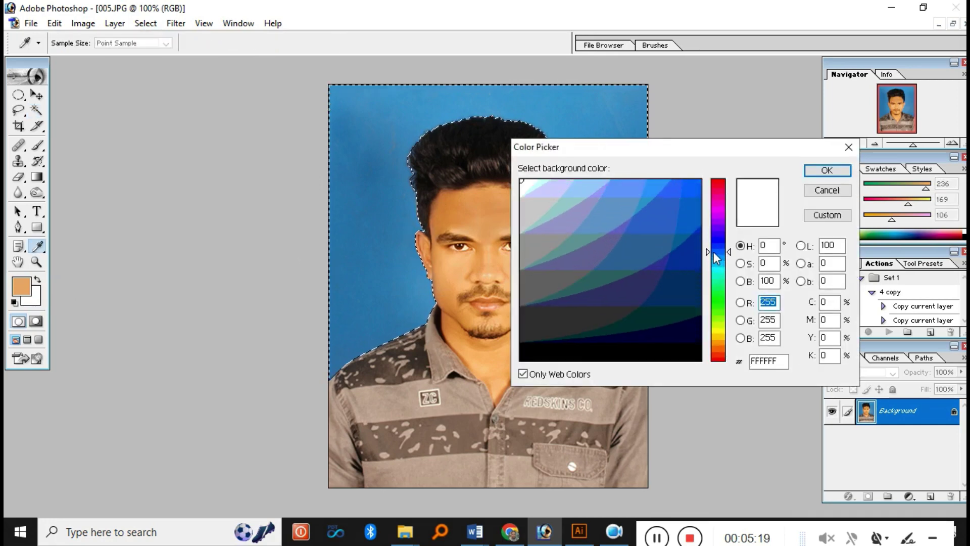
{"action": "left_click", "coordinate": [697, 180]}
{"action": "left_click", "coordinate": [821, 172]}
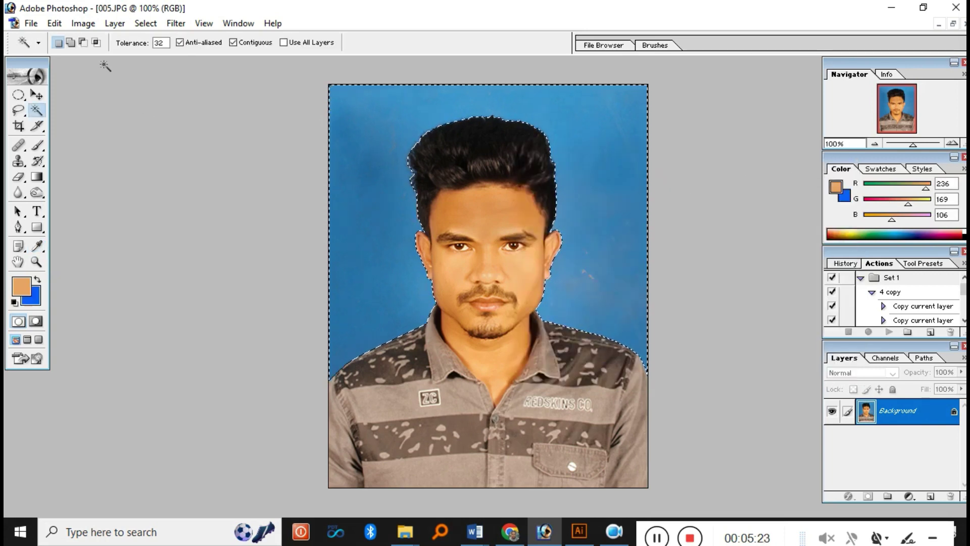
{"action": "left_click", "coordinate": [56, 24]}
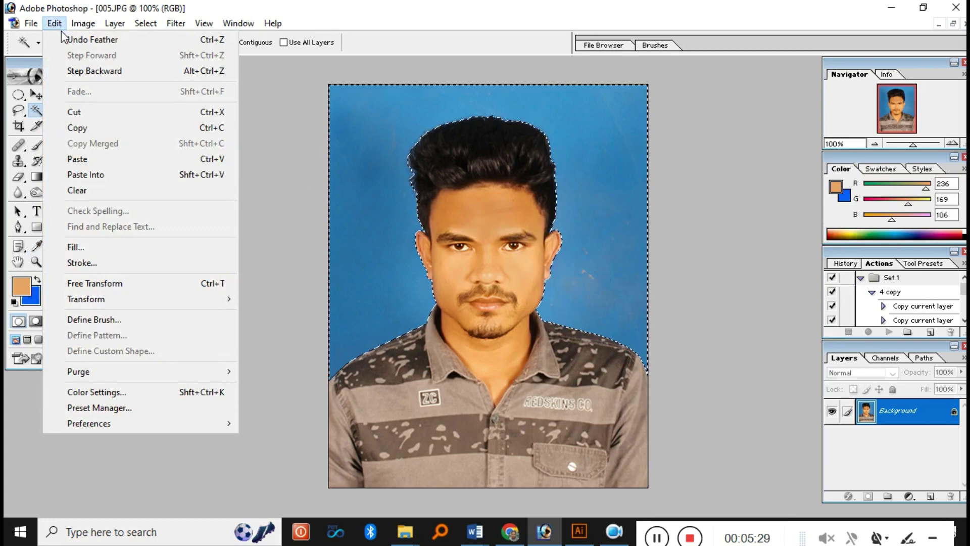
{"action": "left_click", "coordinate": [100, 190]}
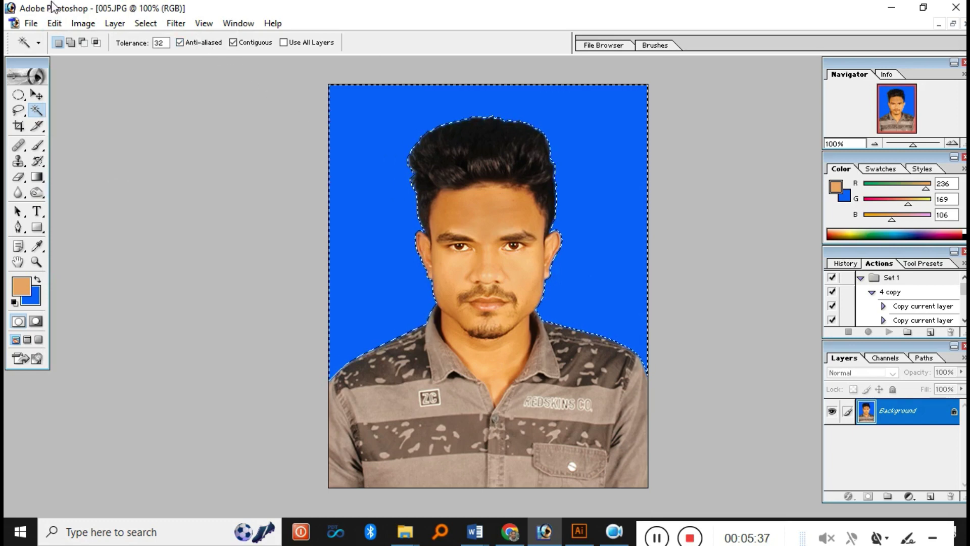
- Invert the selection onto the person and pick the Dodge tool
{"action": "left_click", "coordinate": [146, 25]}
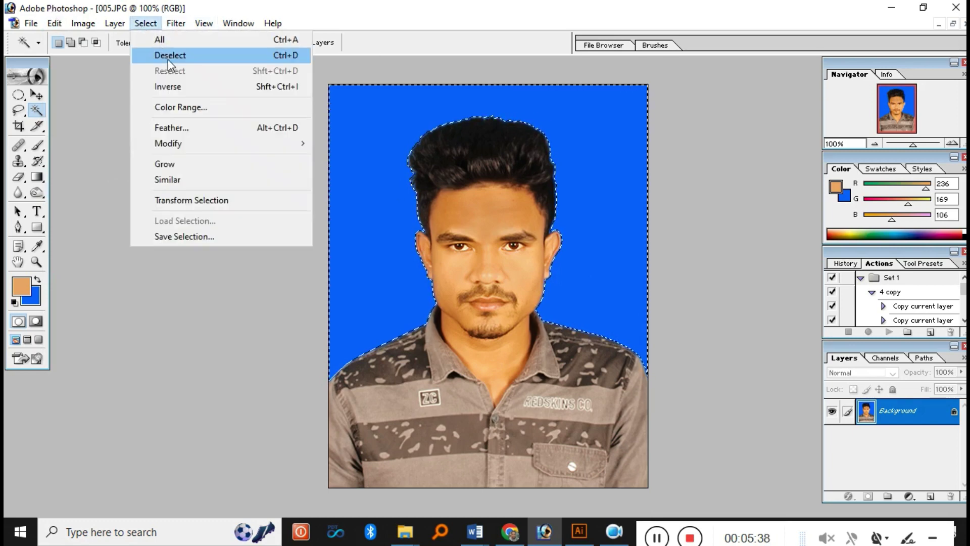
{"action": "left_click", "coordinate": [195, 86]}
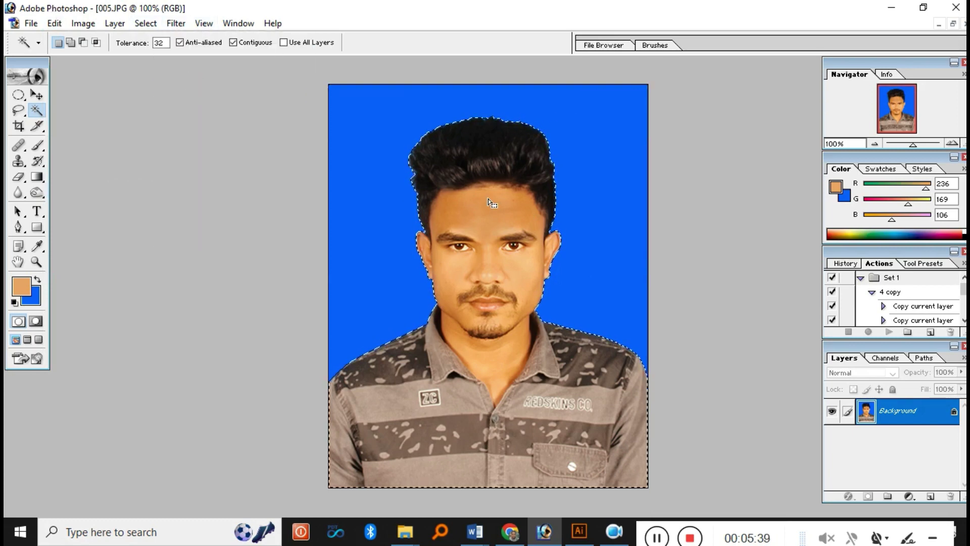
{"action": "left_click", "coordinate": [37, 193]}
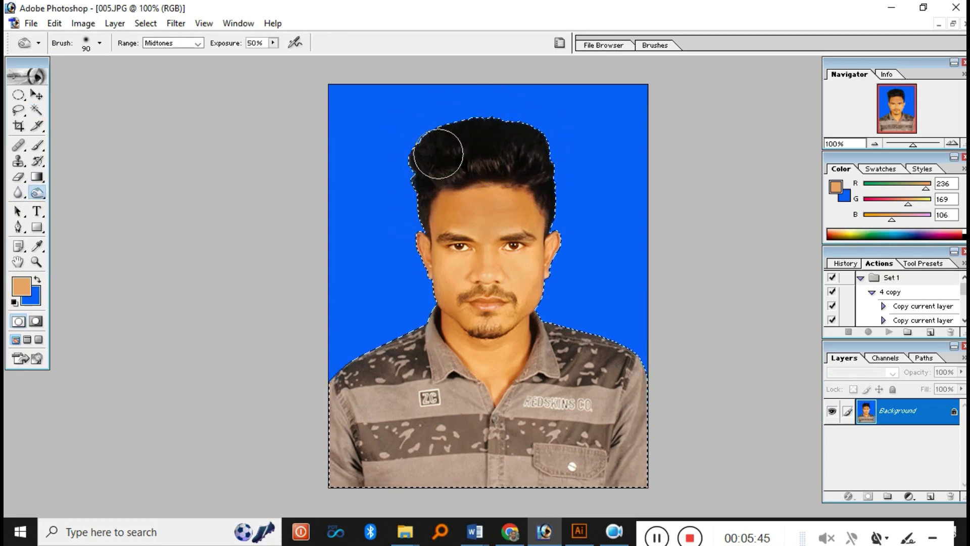
- Zoom in and out to inspect the hair edges and the face
{"action": "left_click", "coordinate": [492, 254], "text": "ctrl"}
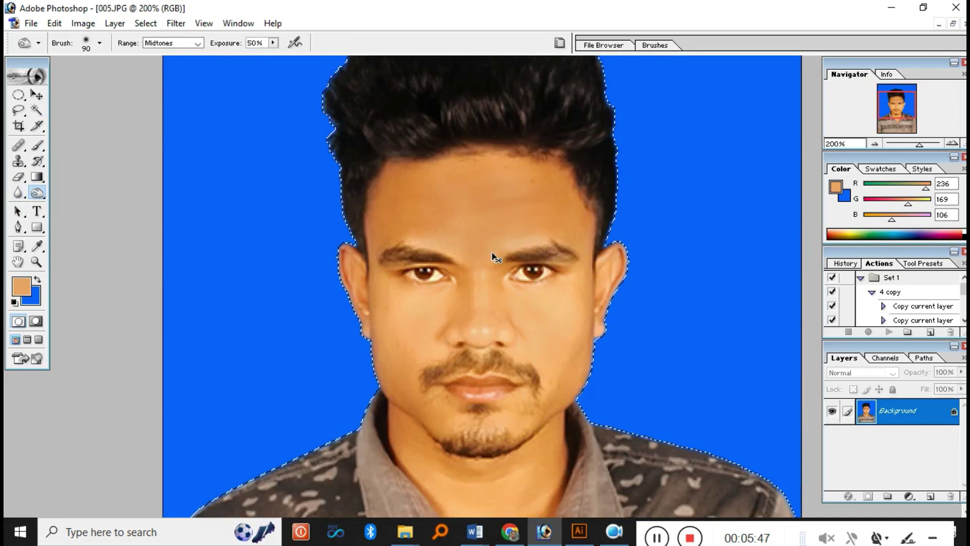
{"action": "left_click", "coordinate": [493, 256], "text": "ctrl+alt"}
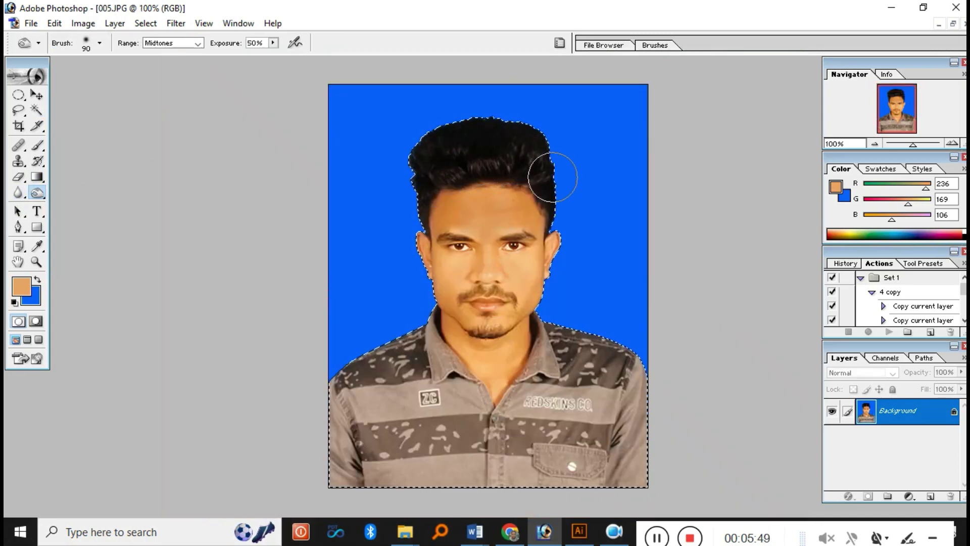
{"action": "left_click", "coordinate": [561, 198], "text": "ctrl+alt"}
{"action": "left_click", "coordinate": [520, 264], "text": "ctrl"}
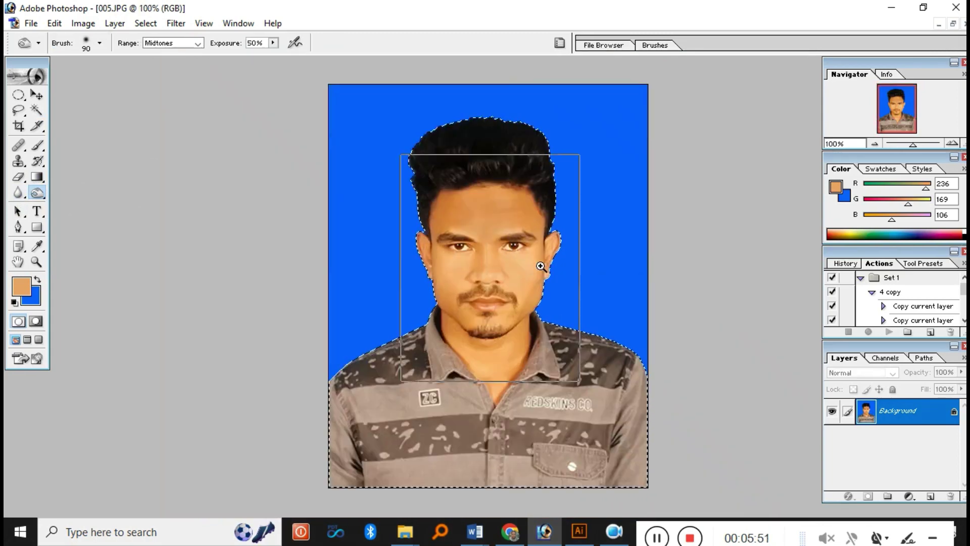
{"action": "left_click", "coordinate": [533, 268], "text": "ctrl"}
{"action": "left_click", "coordinate": [531, 269], "text": "ctrl+alt"}
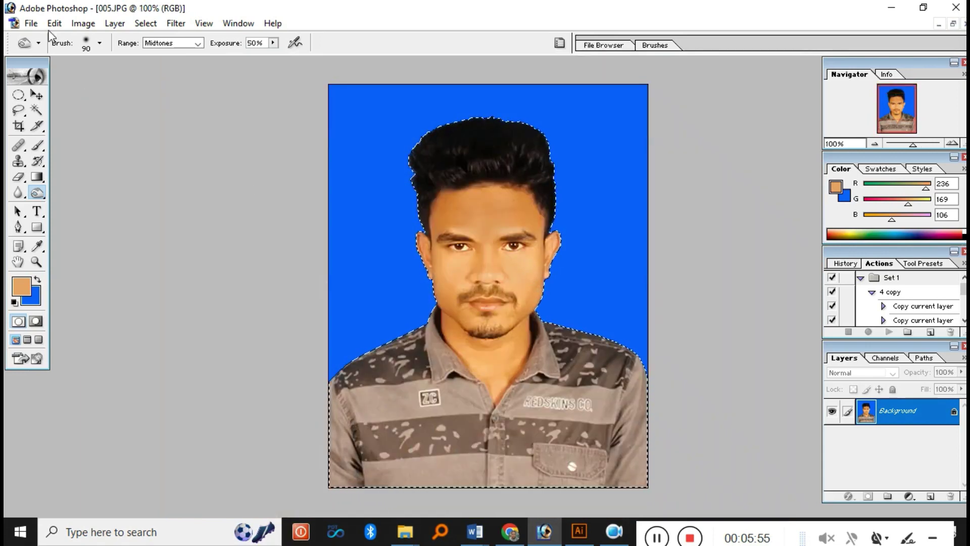
{"action": "left_click", "coordinate": [134, 25]}
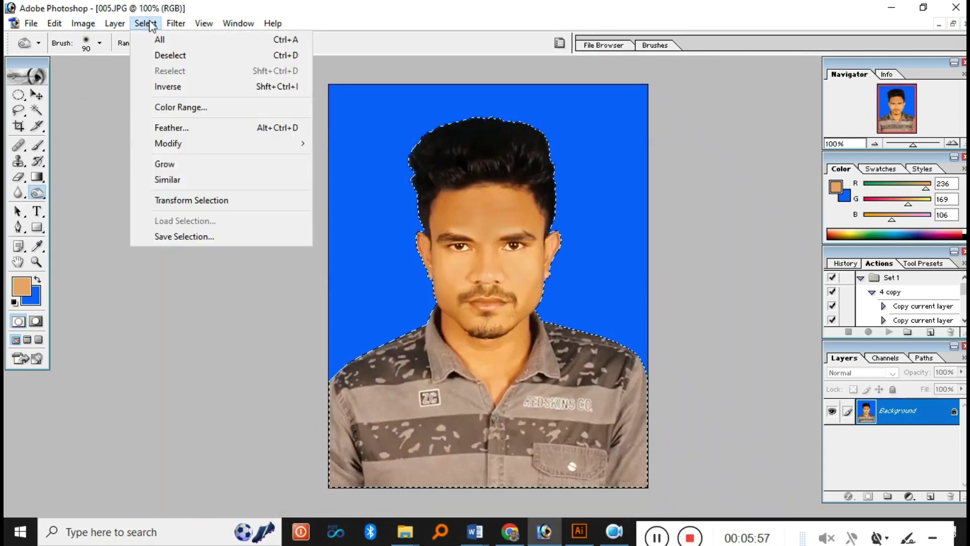
- Deselect, select the entire image and start a free transform
{"action": "left_click", "coordinate": [188, 55]}
{"action": "key", "text": "ctrl+minus"}
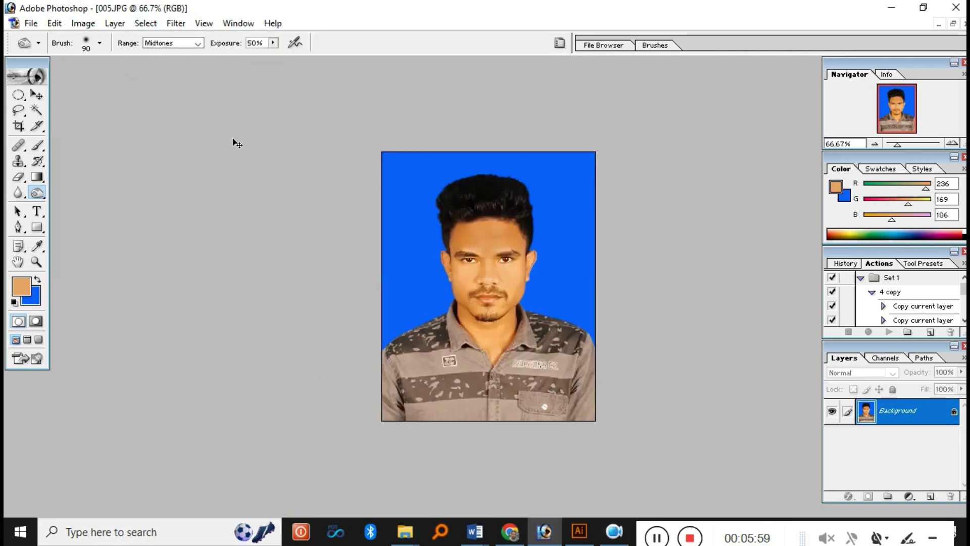
{"action": "key", "text": "ctrl+a"}
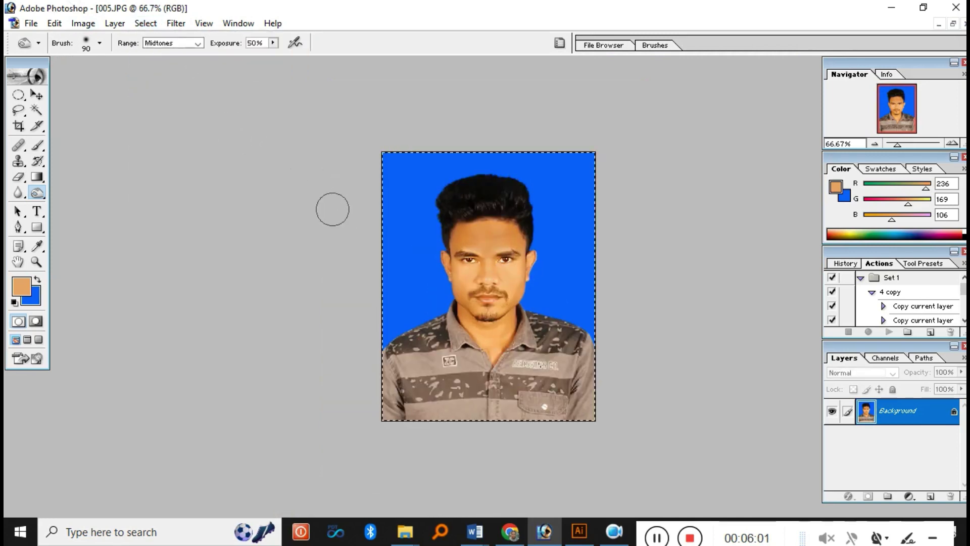
{"action": "key", "text": "ctrl+t"}
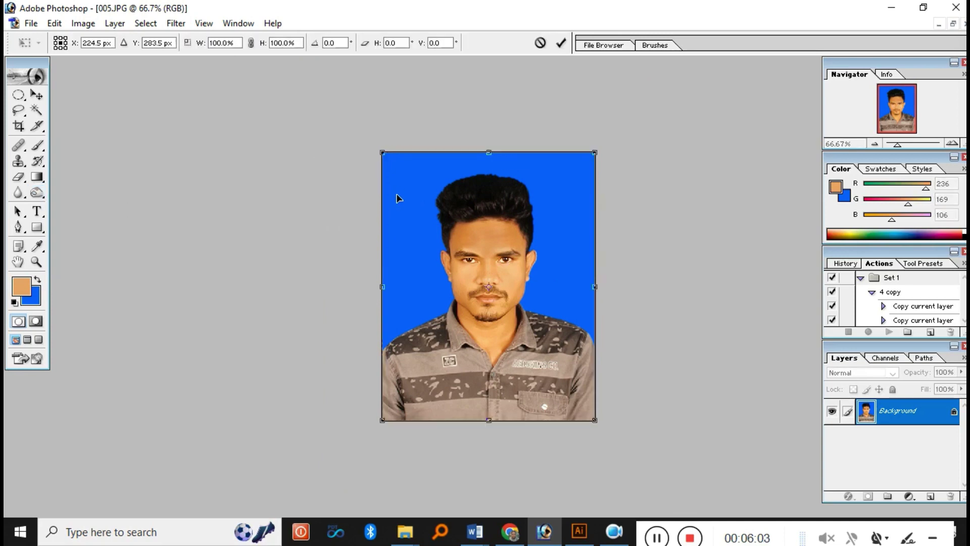
- Distort the image by lifting the bottom-left corner slightly, and commit it
{"action": "right_click", "coordinate": [397, 195]}
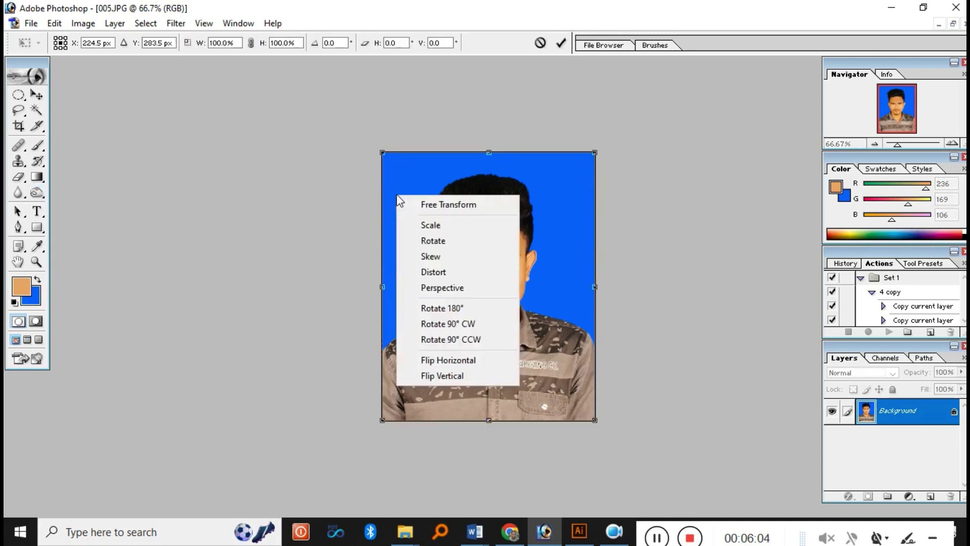
{"action": "left_click", "coordinate": [437, 273]}
{"action": "left_click_drag", "start_coordinate": [382, 423], "coordinate": [380, 415]}
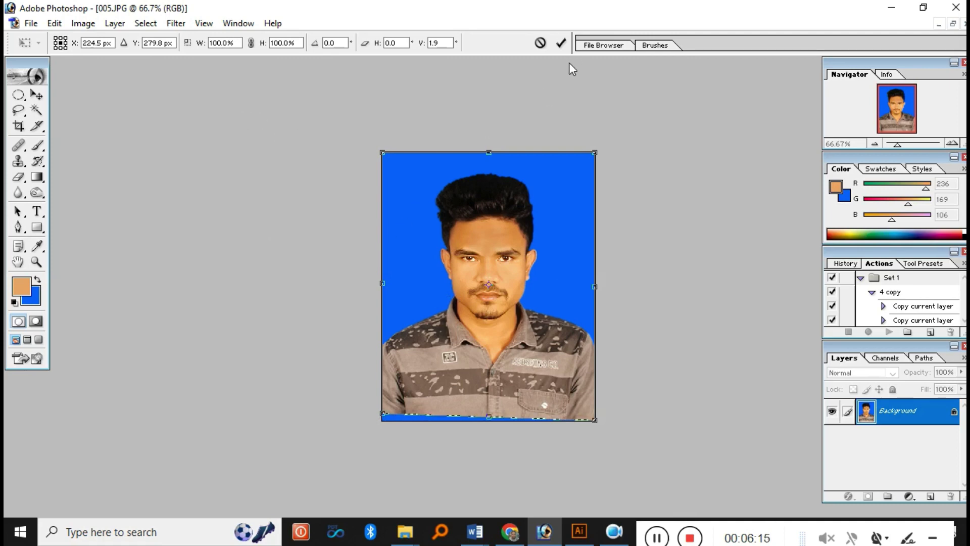
{"action": "left_click", "coordinate": [558, 45]}
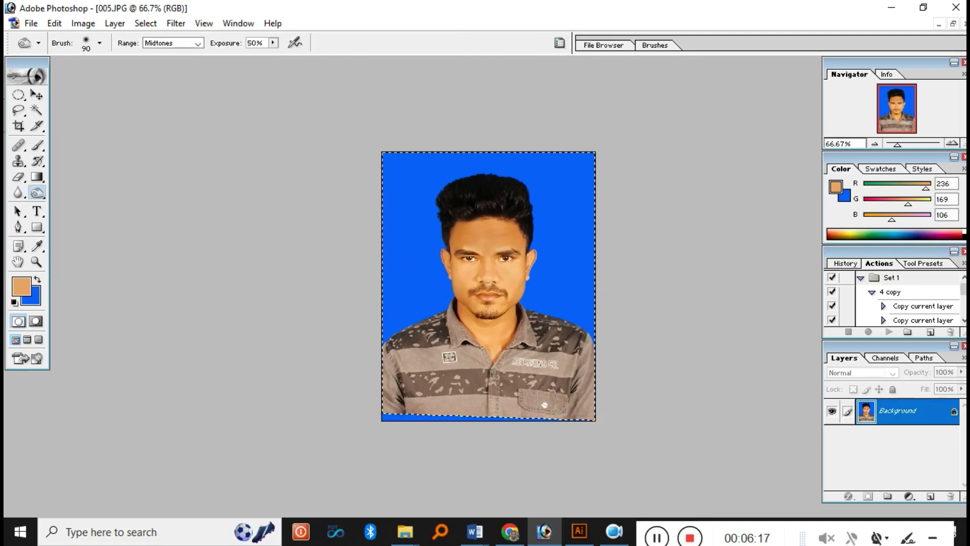
{"action": "left_click", "coordinate": [20, 126]}
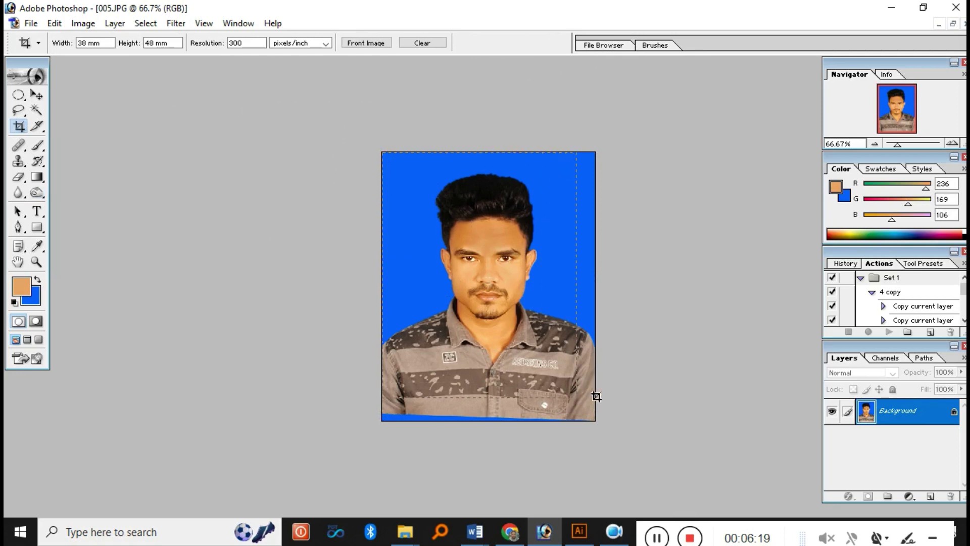
- Draw a preset-size crop box, nudge it up and left, and apply it
{"action": "left_click_drag", "start_coordinate": [596, 396], "coordinate": [602, 408]}
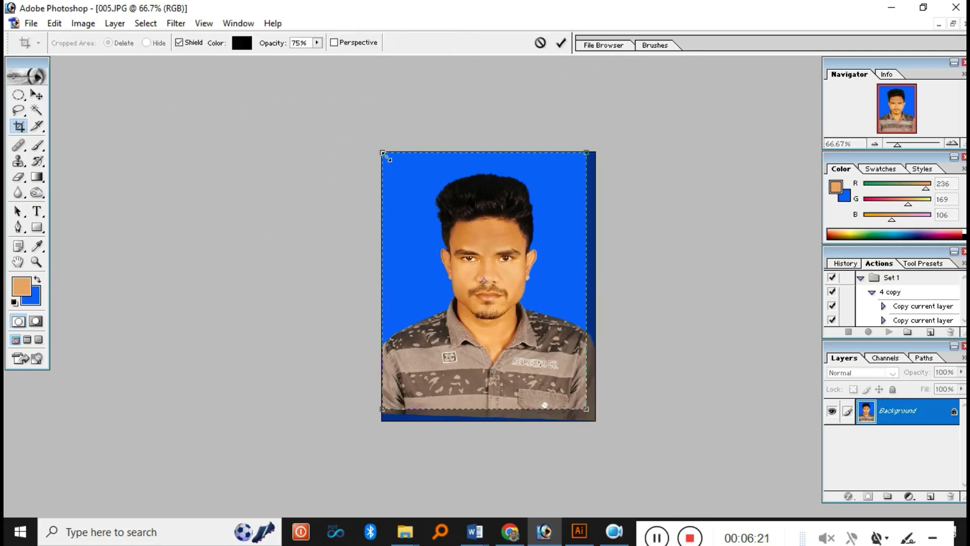
{"action": "left_click_drag", "start_coordinate": [388, 160], "coordinate": [397, 171]}
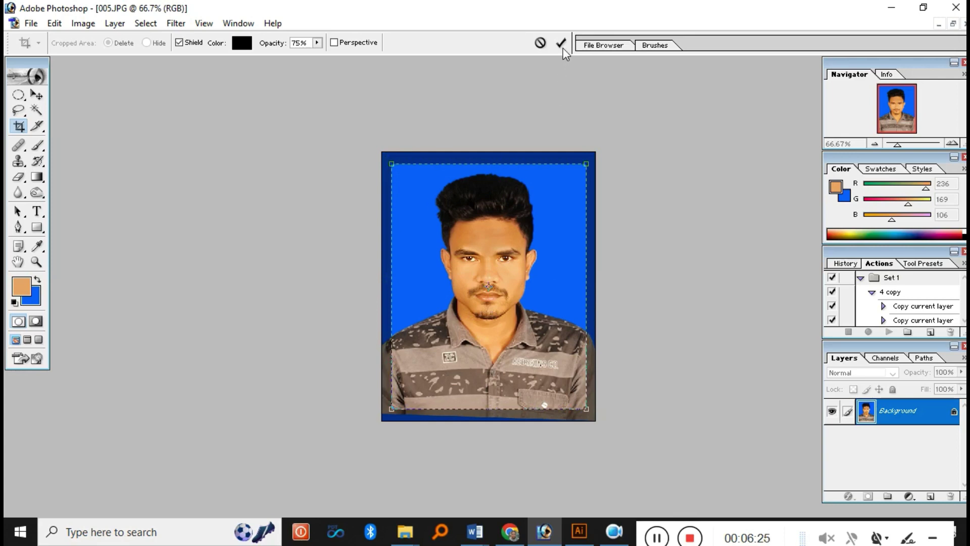
{"action": "key", "text": "Left"}
{"action": "key", "text": "Left"}
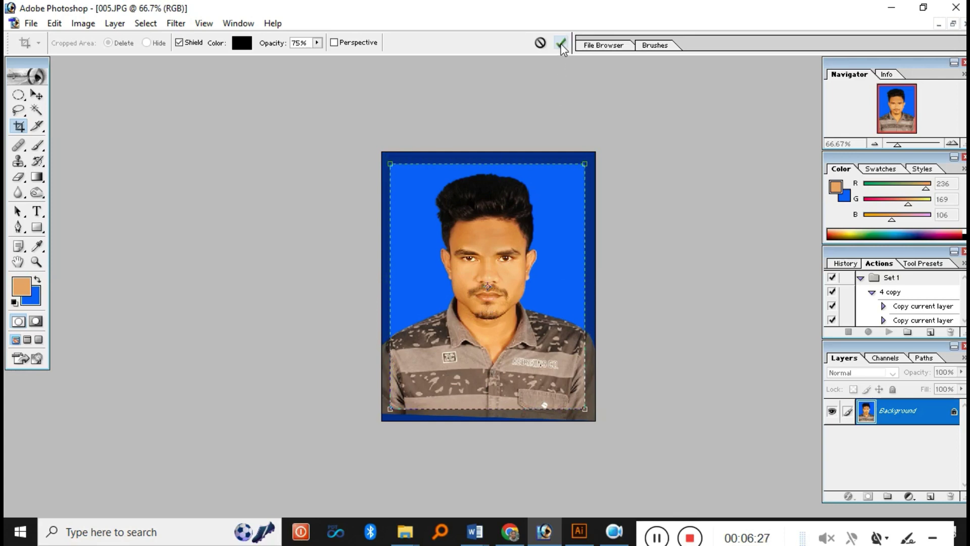
{"action": "key", "text": "Up"}
{"action": "key", "text": "Up"}
{"action": "left_click", "coordinate": [562, 45]}
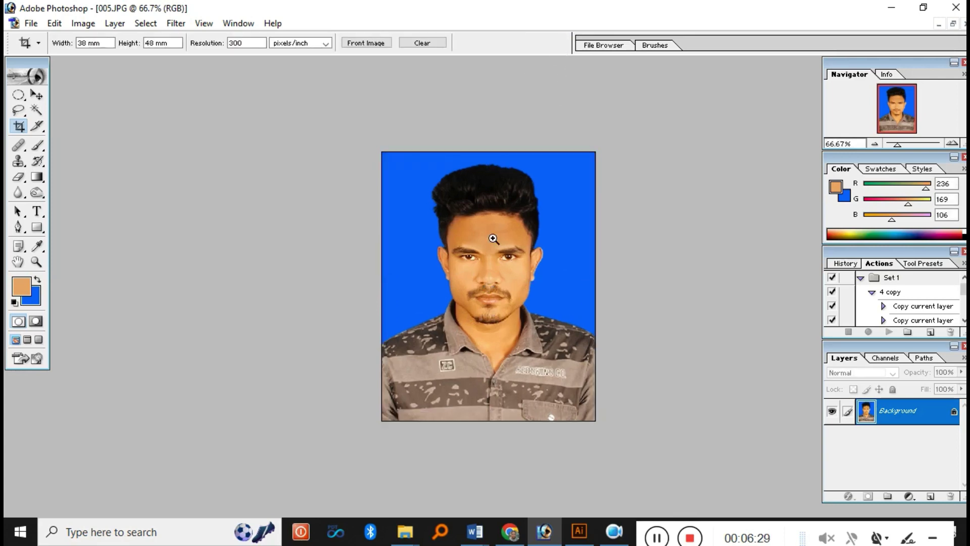
- Undo the crop and rotate the photo about -1.3° to level it
{"action": "left_click", "coordinate": [493, 238], "text": "ctrl"}
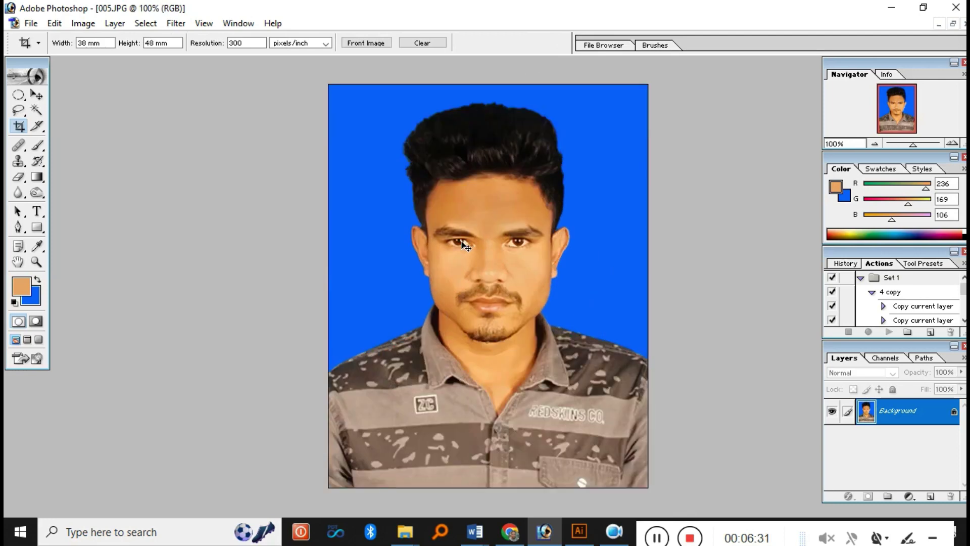
{"action": "key", "text": "ctrl+minus"}
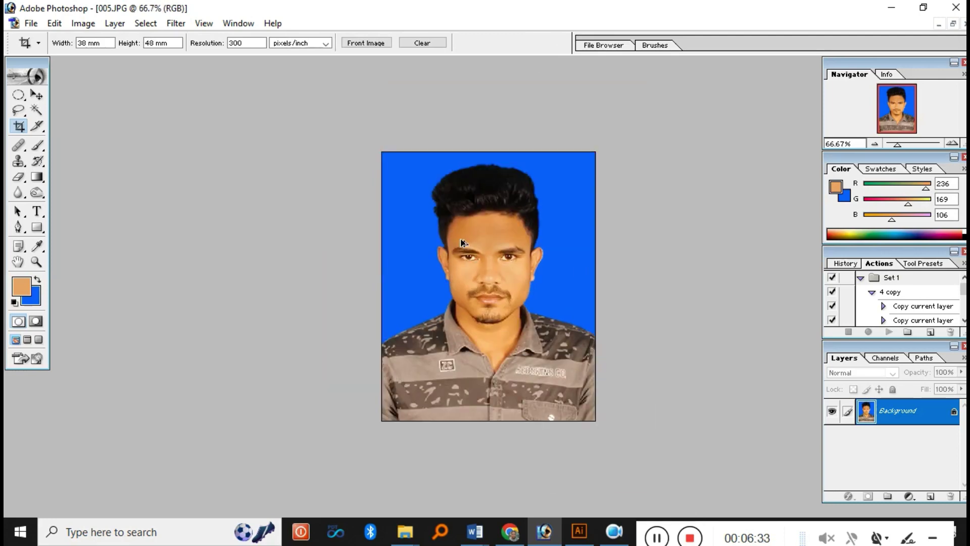
{"action": "key", "text": "ctrl+alt+z"}
{"action": "key", "text": "ctrl+t"}
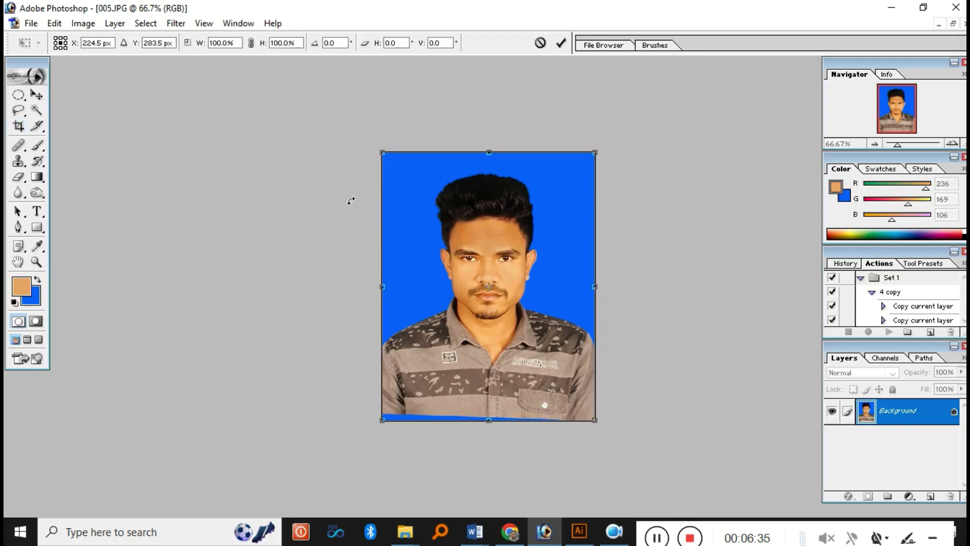
{"action": "left_click_drag", "start_coordinate": [321, 189], "coordinate": [317, 193]}
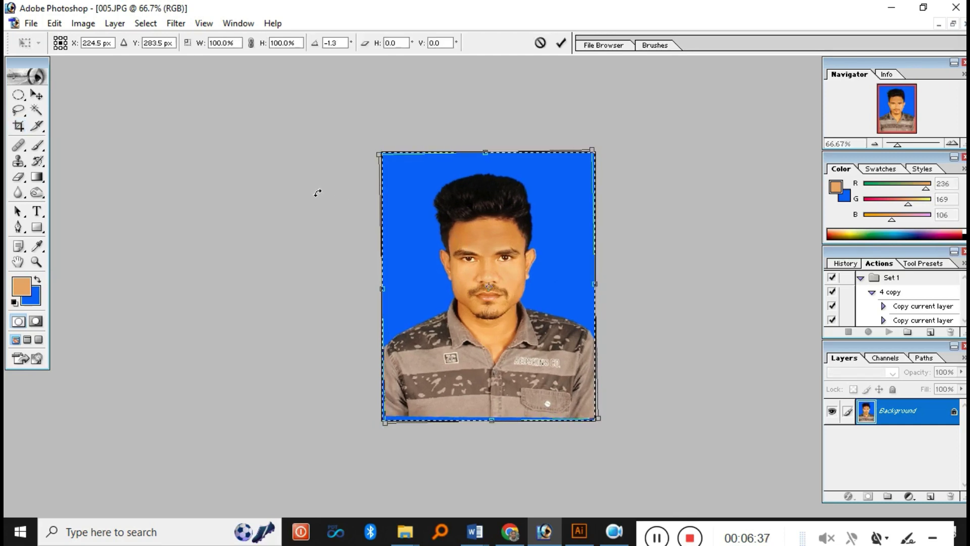
{"action": "key", "text": "Return"}
- Crop again at 38 × 48 mm, 300 ppi, nudging the box right and down
{"action": "key", "text": "c"}
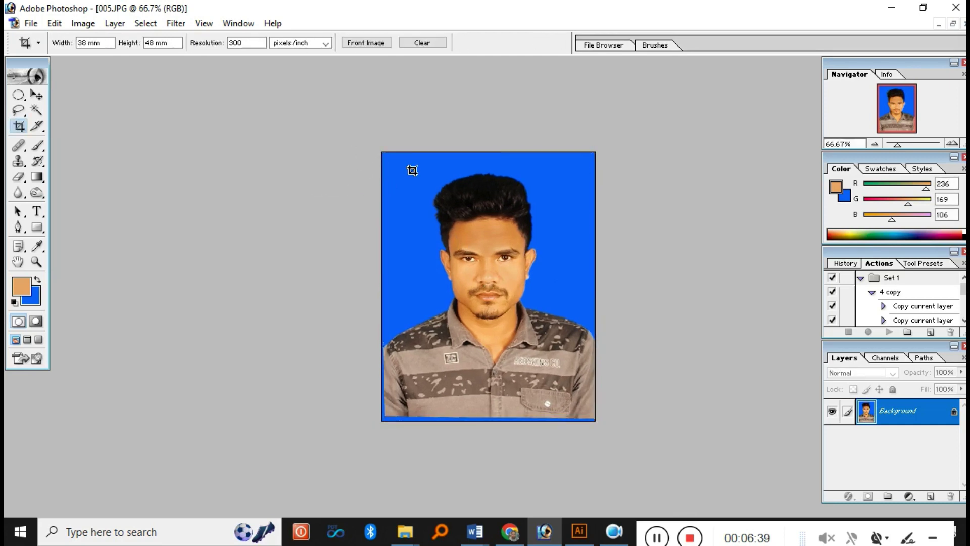
{"action": "left_click_drag", "start_coordinate": [580, 410], "coordinate": [580, 410]}
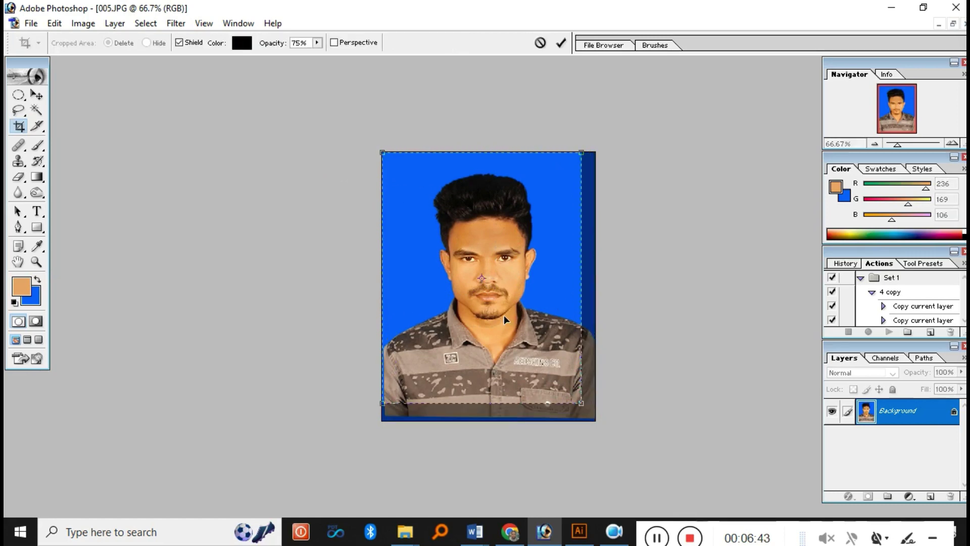
{"action": "key", "text": "Right"}
{"action": "key", "text": "Right"}
{"action": "key", "text": "Right"}
{"action": "key", "text": "Right"}
{"action": "key", "text": "Right"}
{"action": "key", "text": "Right"}
{"action": "key", "text": "Right"}
{"action": "key", "text": "Right"}
{"action": "key", "text": "Right"}
{"action": "key", "text": "Right"}
{"action": "key", "text": "Right"}
{"action": "key", "text": "Right"}
{"action": "key", "text": "Right"}
{"action": "key", "text": "Right"}
{"action": "key", "text": "Right"}
{"action": "key", "text": "Right"}
{"action": "key", "text": "Down"}
{"action": "key", "text": "Down"}
{"action": "key", "text": "Down"}
{"action": "key", "text": "Down"}
{"action": "key", "text": "Down"}
{"action": "key", "text": "Down"}
{"action": "key", "text": "Down"}
{"action": "key", "text": "Down"}
{"action": "key", "text": "Down"}
{"action": "key", "text": "Down"}
{"action": "key", "text": "Down"}
{"action": "key", "text": "Down"}
{"action": "key", "text": "Down"}
{"action": "key", "text": "Down"}
{"action": "key", "text": "Down"}
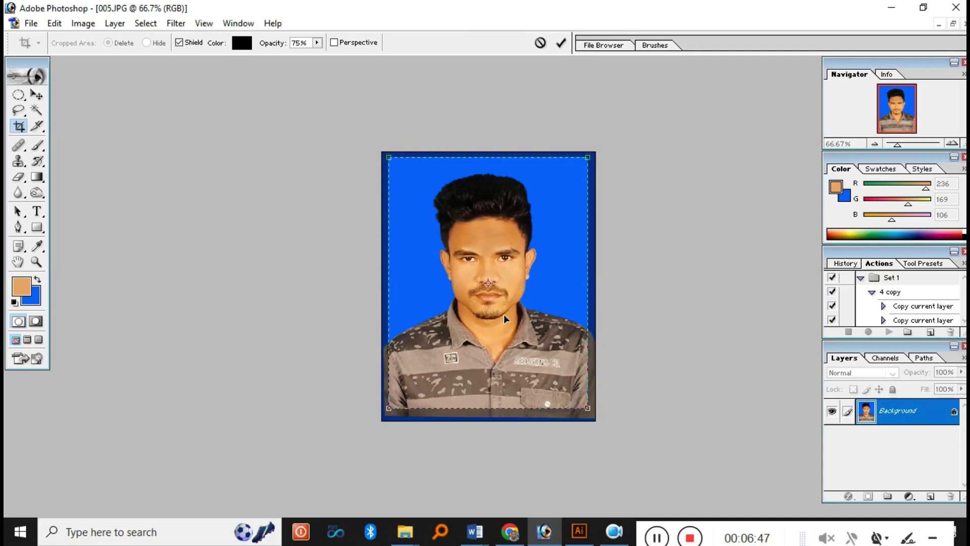
{"action": "key", "text": "Return"}
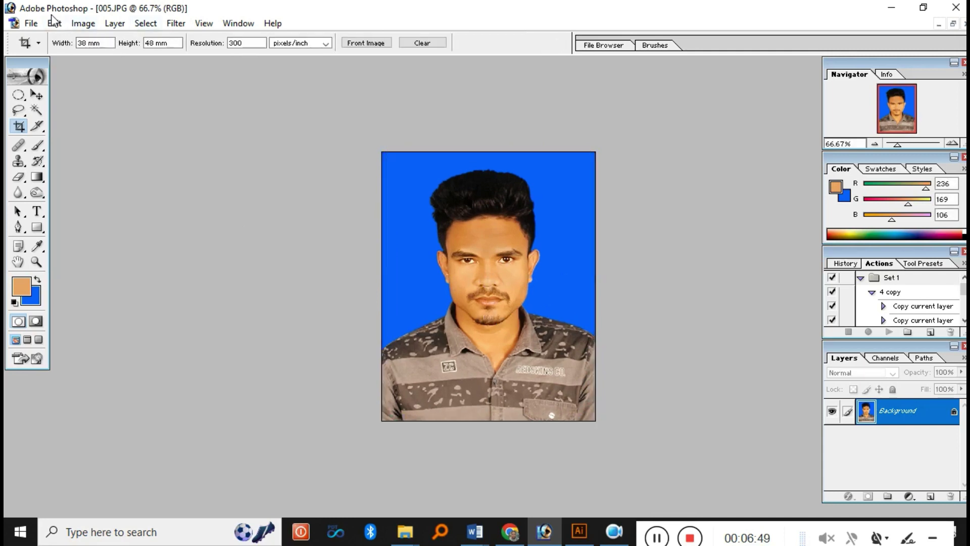
- Try a plain Save and cancel out of the JPEG options
{"action": "left_click", "coordinate": [31, 23]}
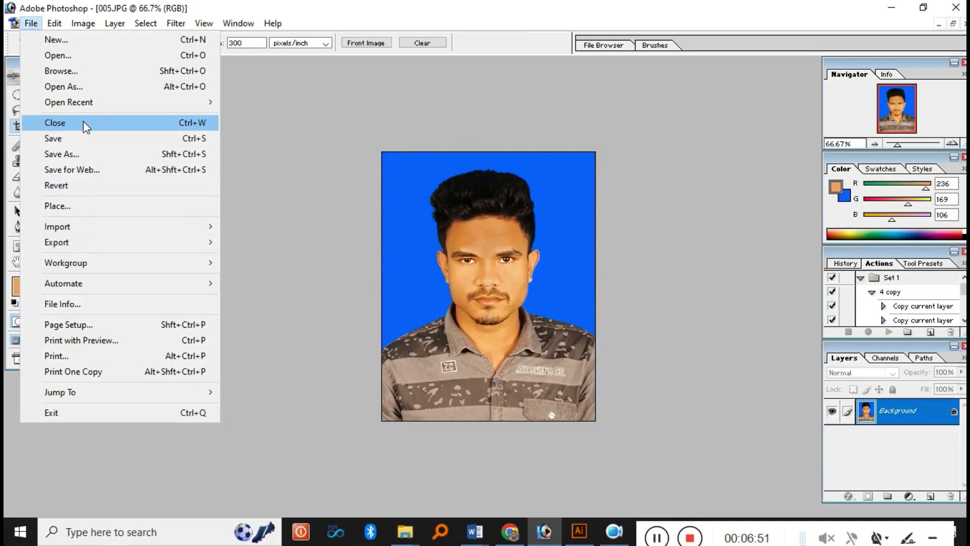
{"action": "left_click", "coordinate": [87, 140]}
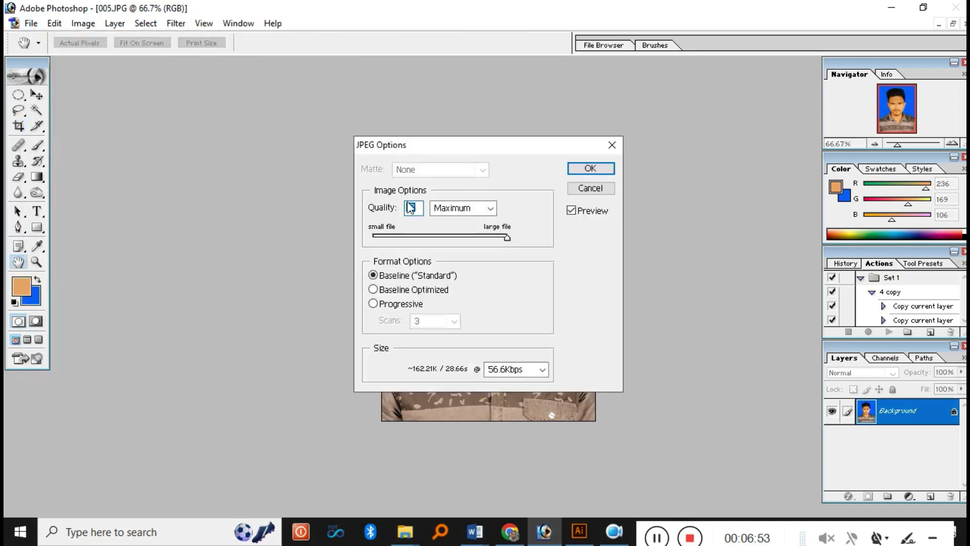
{"action": "left_click", "coordinate": [590, 189]}
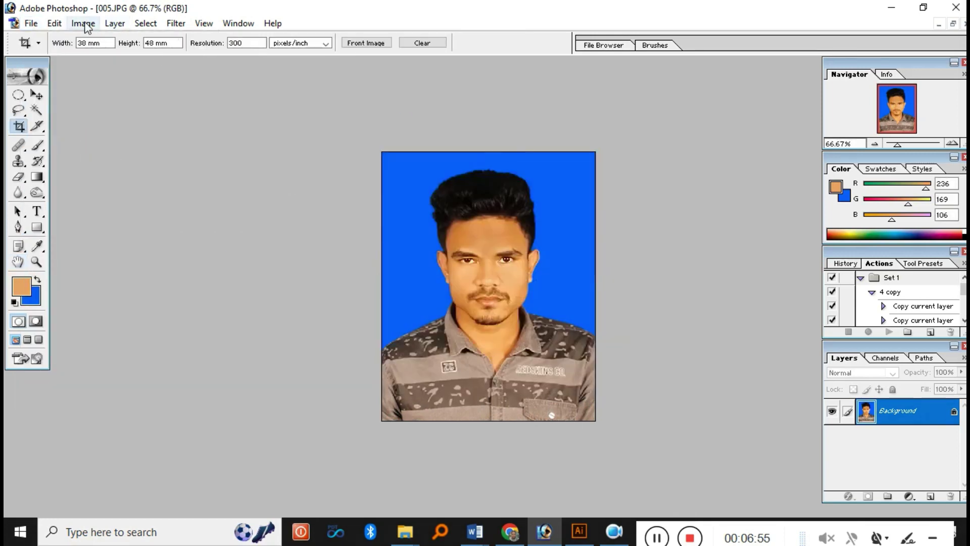
- Save As a JPEG in the Nagative folder, named after the pictured person
{"action": "left_click", "coordinate": [31, 23]}
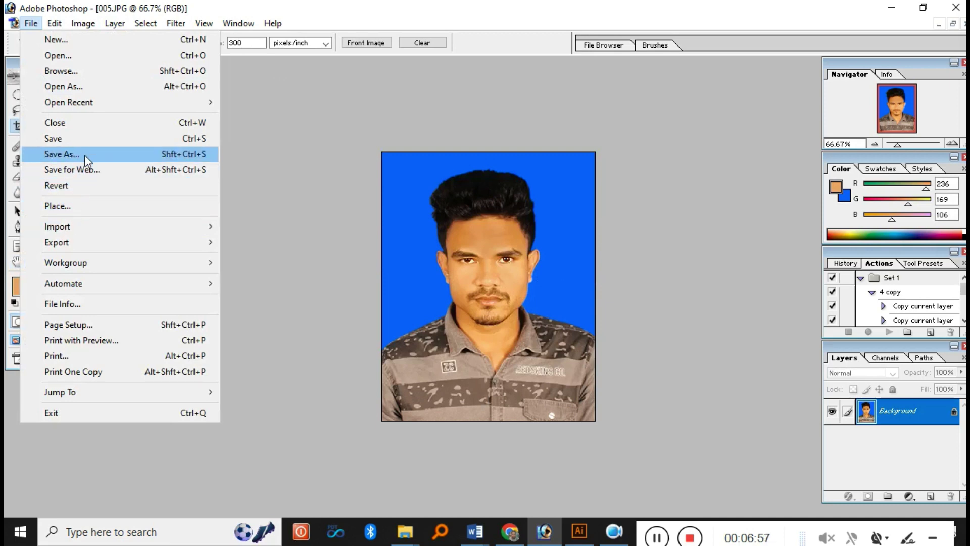
{"action": "left_click", "coordinate": [84, 154]}
{"action": "left_click", "coordinate": [327, 133]}
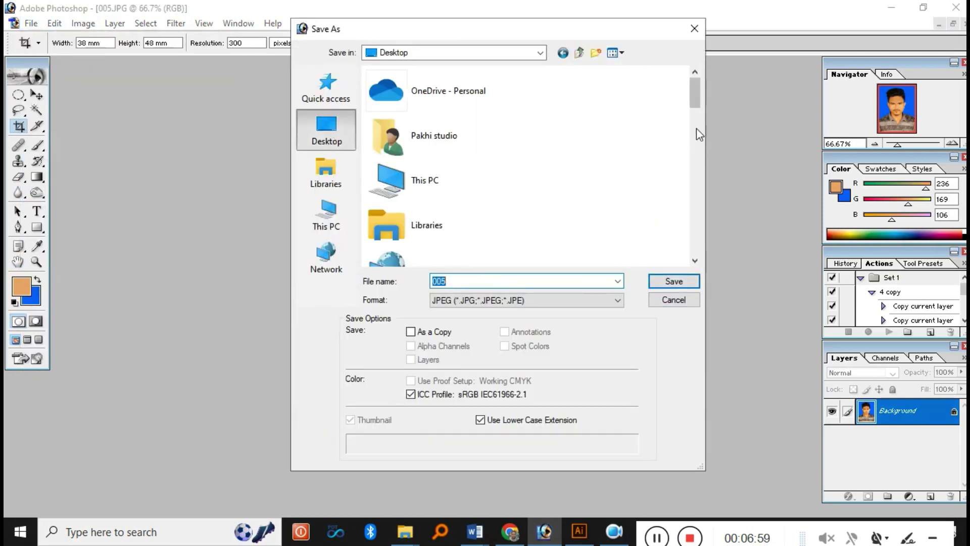
{"action": "left_click_drag", "start_coordinate": [696, 101], "coordinate": [698, 218]}
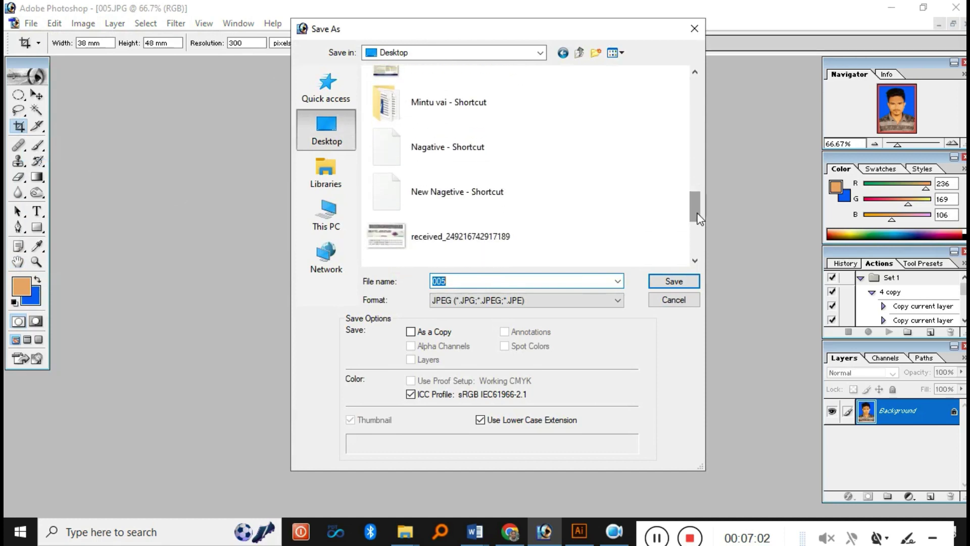
{"action": "double_click", "coordinate": [453, 144]}
{"action": "double_click", "coordinate": [507, 280]}
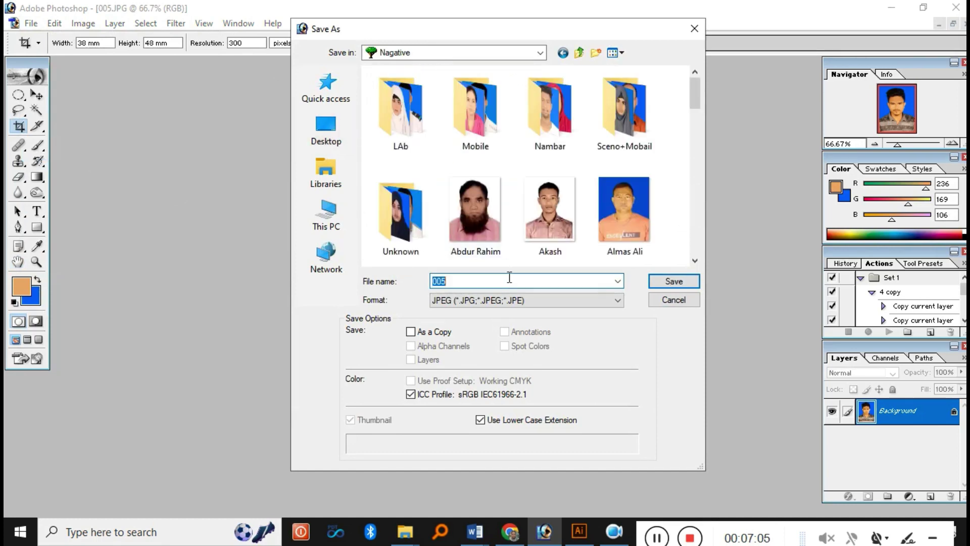
{"action": "key", "text": "Return"}
{"action": "left_click", "coordinate": [582, 168]}
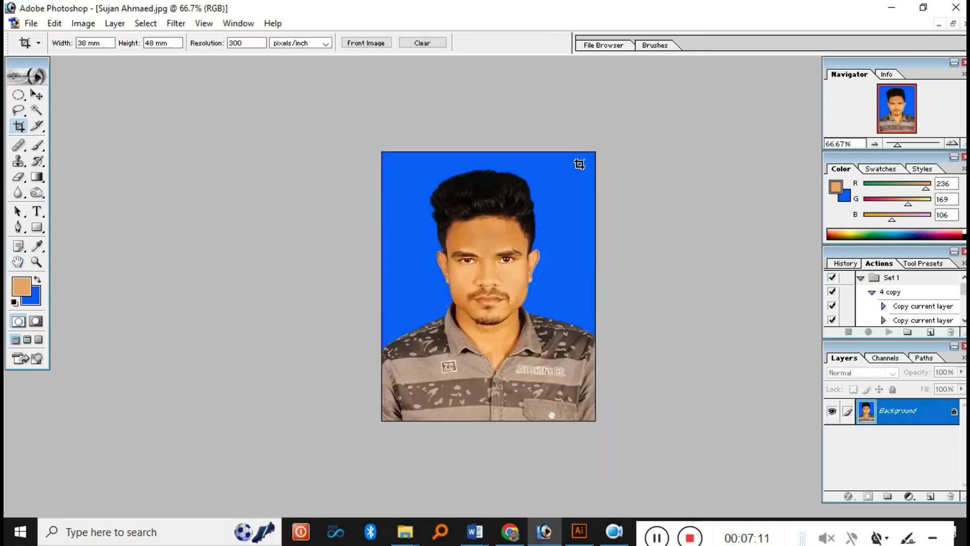
- Move the photo to the page's top-left and duplicate it into a row of five
{"action": "left_click", "coordinate": [32, 94]}
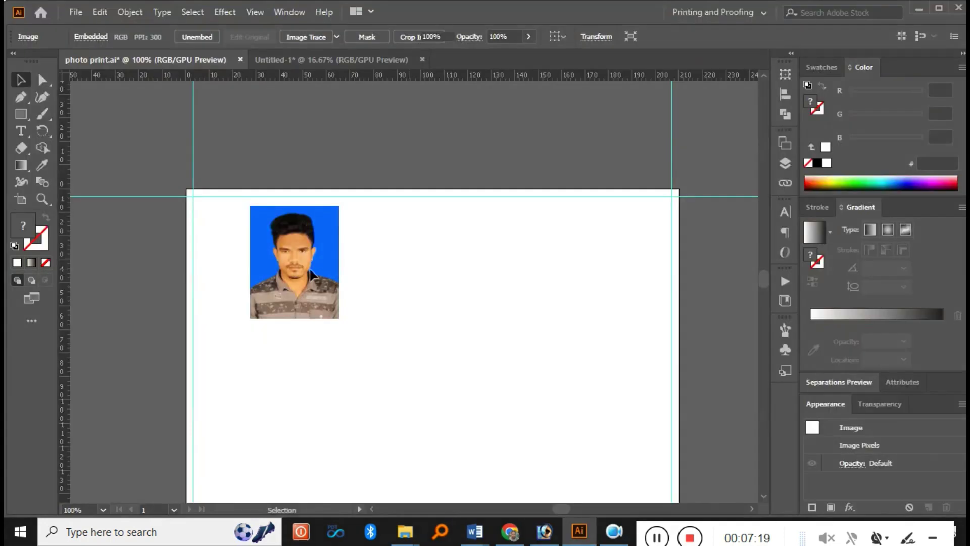
{"action": "left_click_drag", "start_coordinate": [309, 265], "coordinate": [297, 282]}
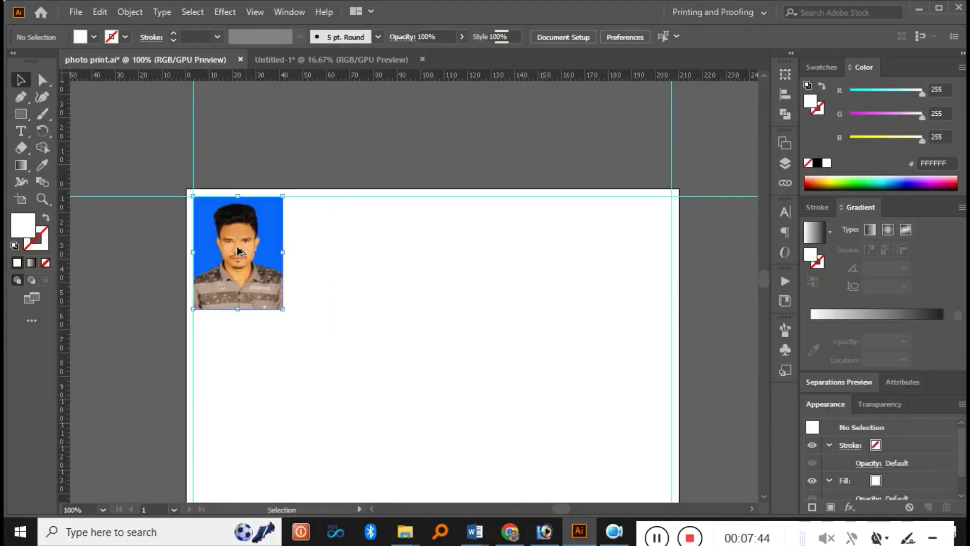
{"action": "left_click_drag", "start_coordinate": [238, 252], "coordinate": [334, 253]}
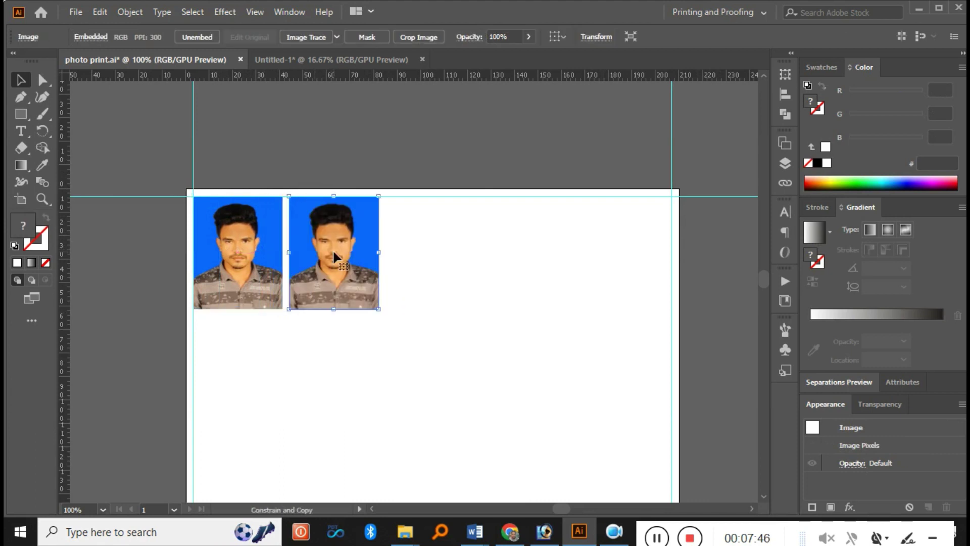
{"action": "key", "text": "ctrl+d"}
{"action": "key", "text": "ctrl+d"}
{"action": "key", "text": "ctrl+d"}
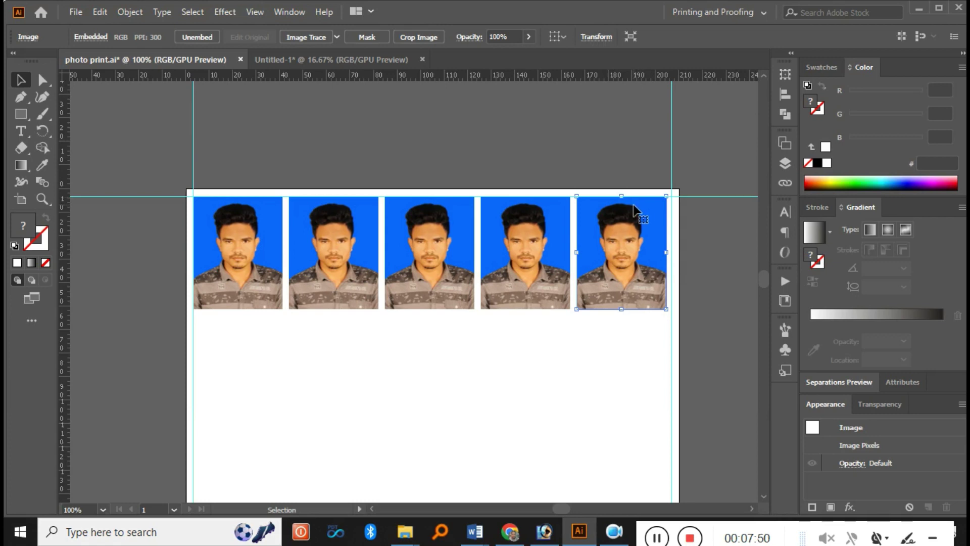
{"action": "key", "text": "Right"}
{"action": "key", "text": "Right"}
{"action": "key", "text": "Right"}
{"action": "key", "text": "Right"}
{"action": "key", "text": "Right"}
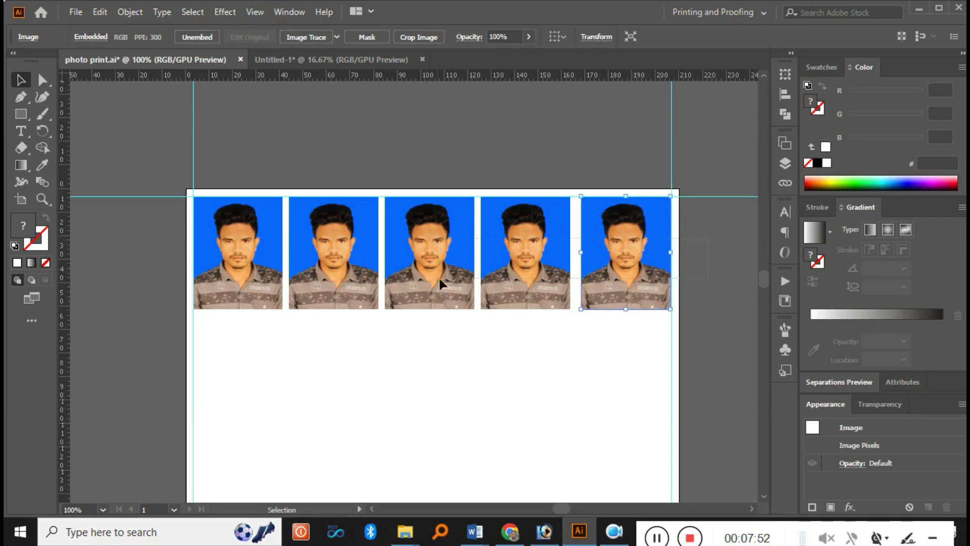
- Distribute the five photos evenly across the row, then select only the fifth
{"action": "key", "text": "ctrl+a"}
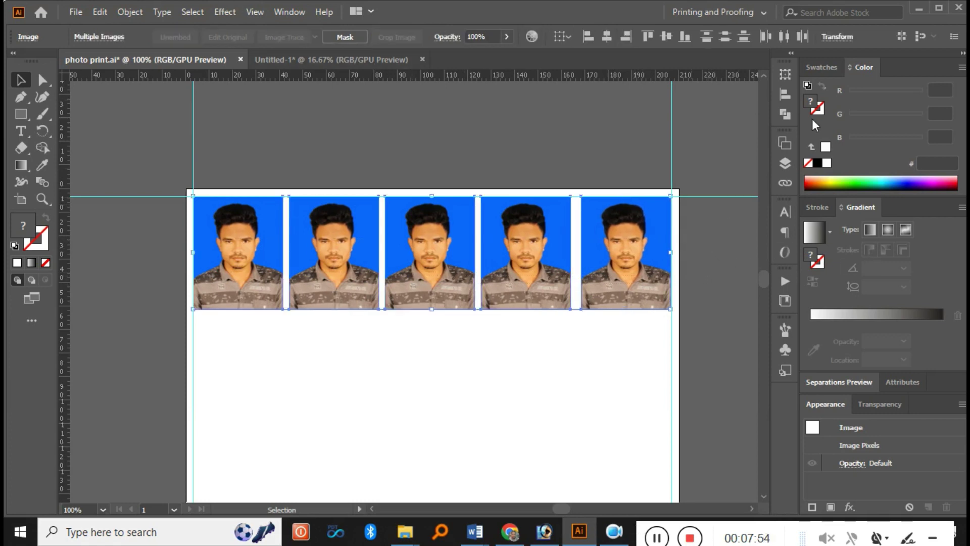
{"action": "left_click", "coordinate": [803, 38]}
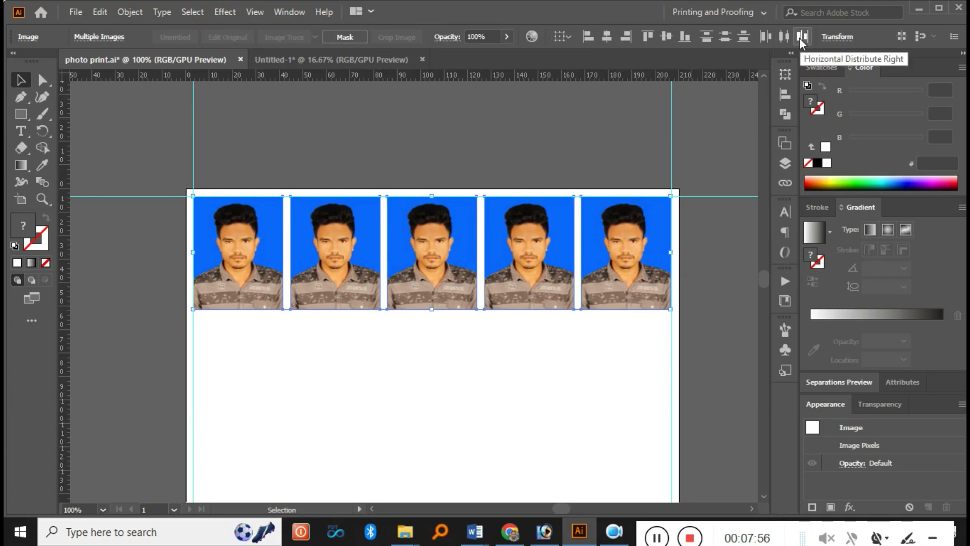
{"action": "left_click", "coordinate": [548, 105]}
{"action": "left_click", "coordinate": [618, 223]}
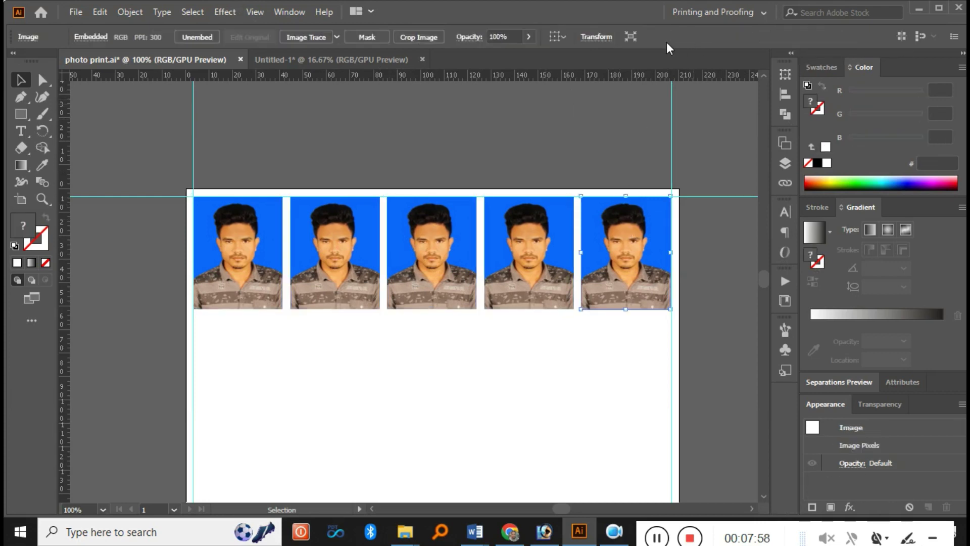
{"action": "left_click", "coordinate": [605, 39]}
- Resize the fifth photo to 19 mm wide by 24 mm high
{"action": "left_click", "coordinate": [560, 59]}
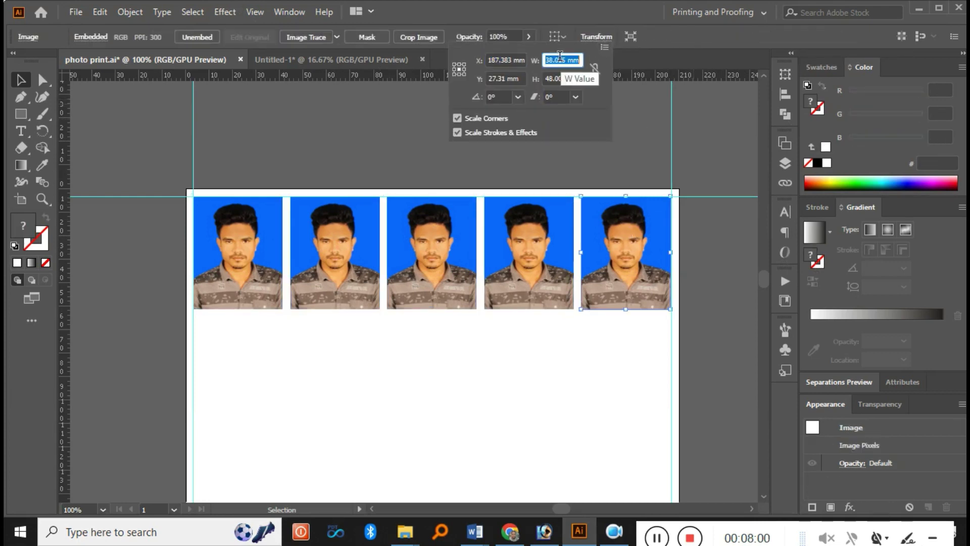
{"action": "type", "text": "19"}
{"action": "key", "text": "Tab"}
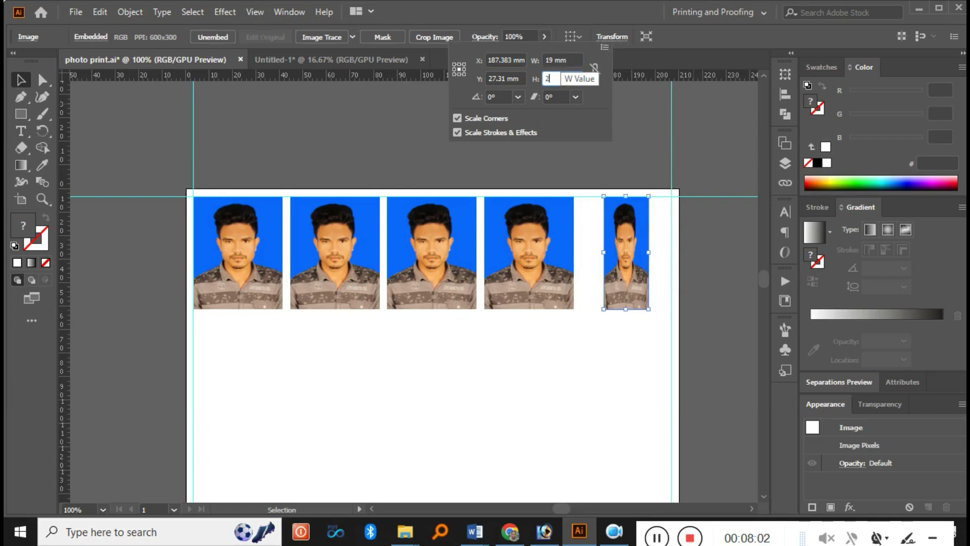
{"action": "key", "text": "Return"}
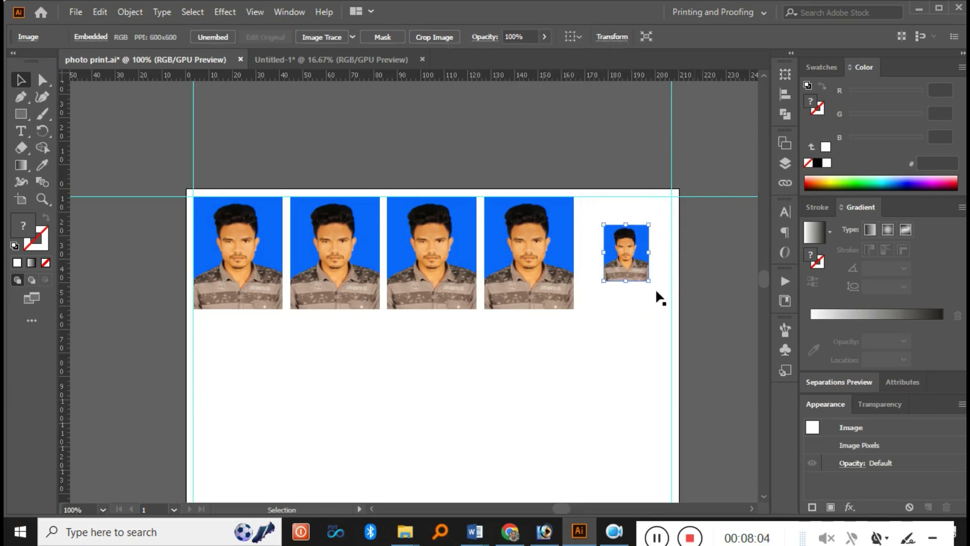
- Rotate the small photo 90°, place a copy beneath it, and open the Print dialog
{"action": "left_click_drag", "start_coordinate": [650, 218], "coordinate": [698, 284]}
{"action": "left_click", "coordinate": [698, 284]}
{"action": "left_click_drag", "start_coordinate": [632, 246], "coordinate": [613, 284]}
{"action": "left_click", "coordinate": [594, 347]}
{"action": "key", "text": "ctrl"}
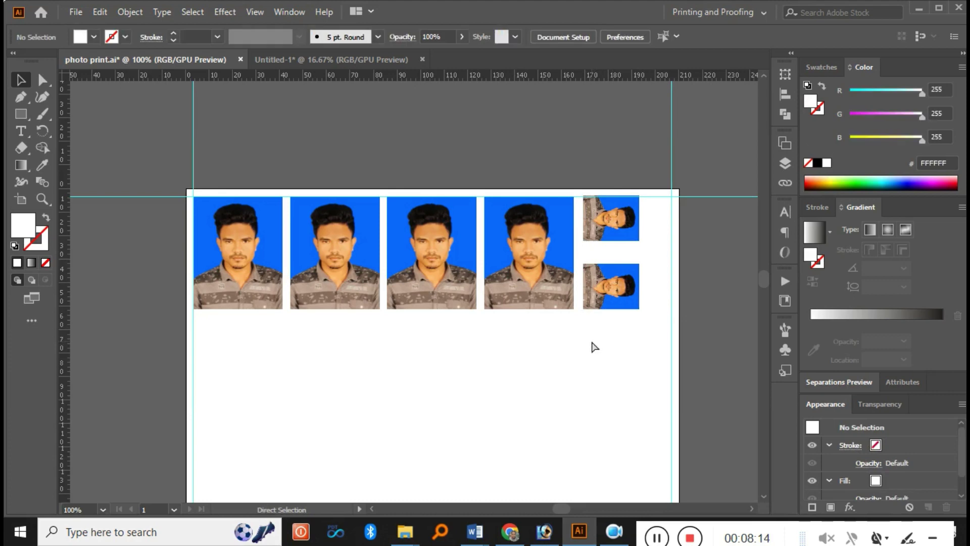
{"action": "key", "text": "ctrl+p"}
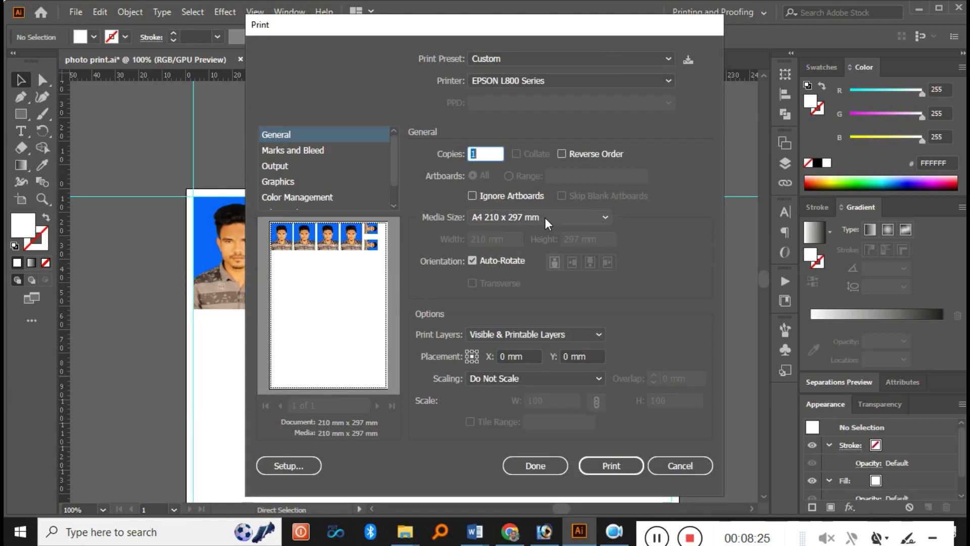
- Keep EPSON L800 Series as the printer and continue into the system print setup
{"action": "left_click", "coordinate": [488, 82]}
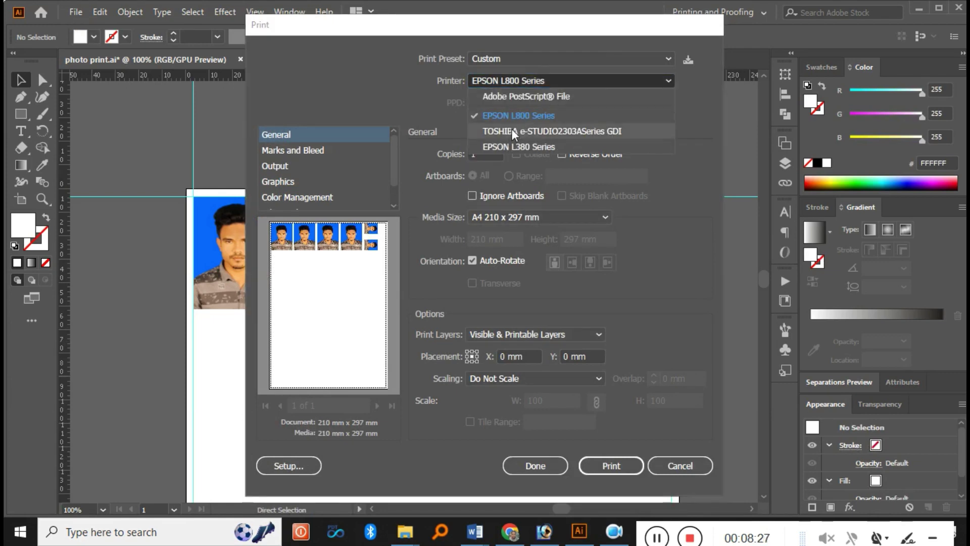
{"action": "left_click", "coordinate": [523, 117]}
{"action": "left_click", "coordinate": [282, 467]}
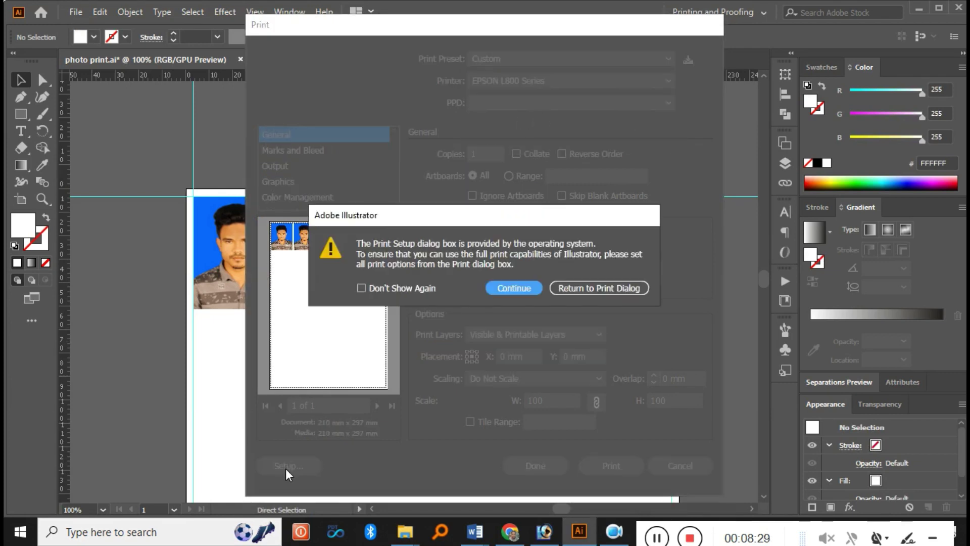
{"action": "left_click", "coordinate": [516, 285]}
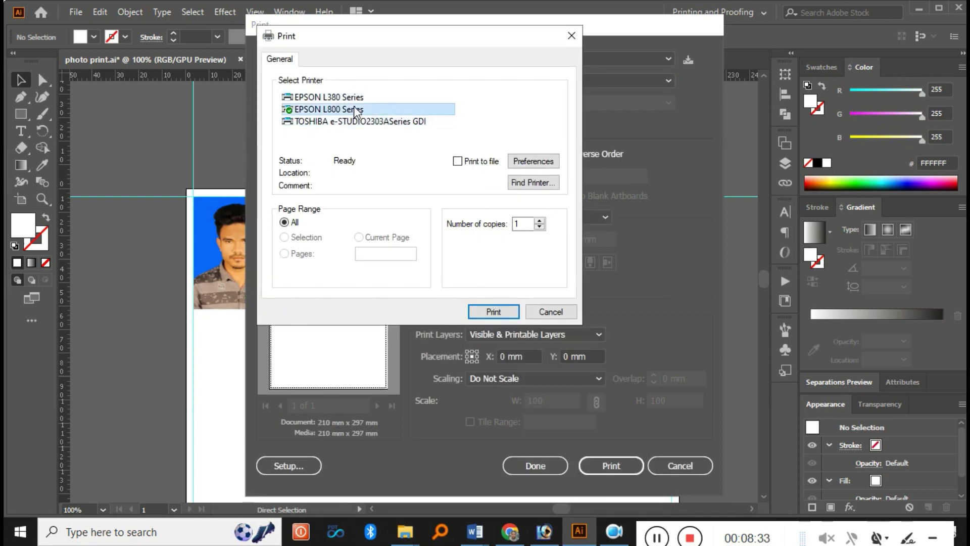
- Leave PhotoEnhance off, disable High Speed printing, confirm, and print the photo sheet
{"action": "left_click", "coordinate": [517, 163]}
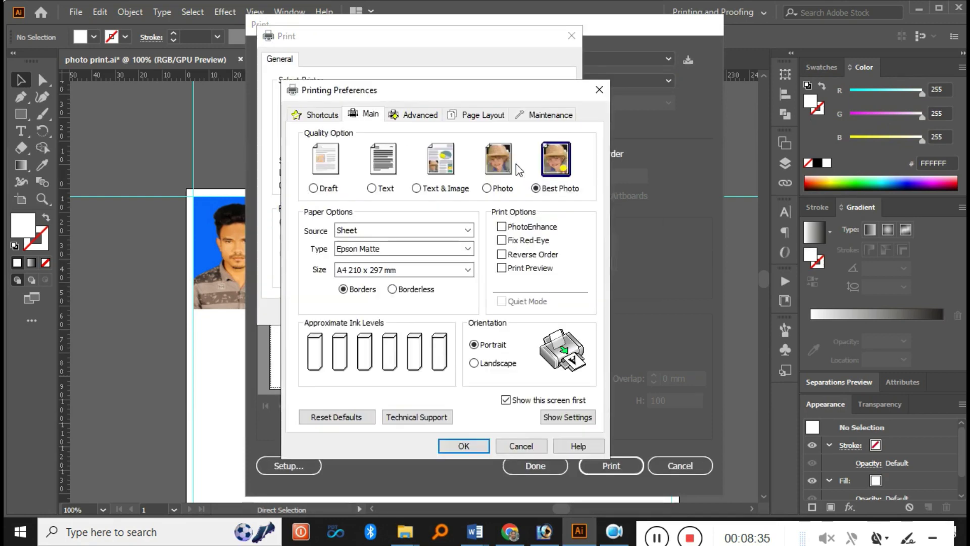
{"action": "left_click", "coordinate": [553, 162]}
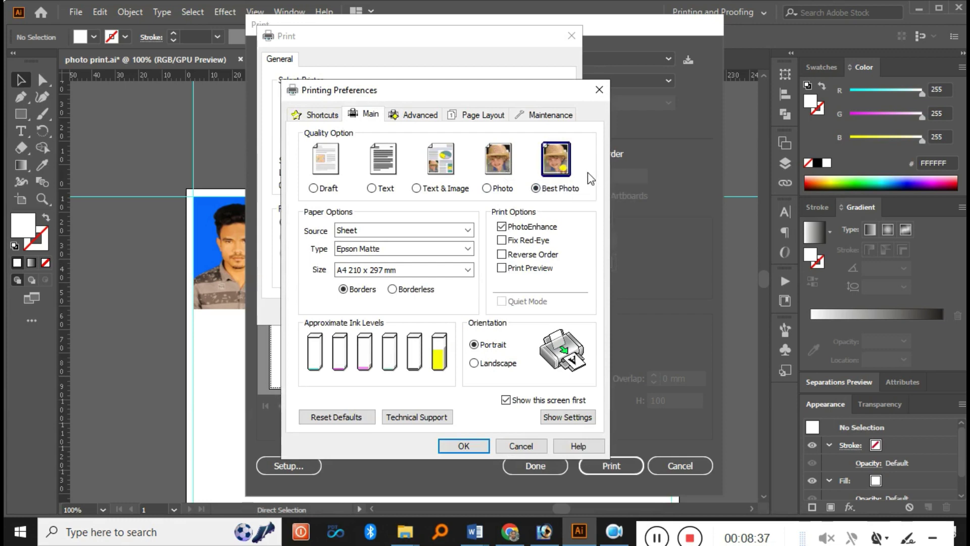
{"action": "left_click", "coordinate": [519, 226]}
{"action": "left_click", "coordinate": [414, 115]}
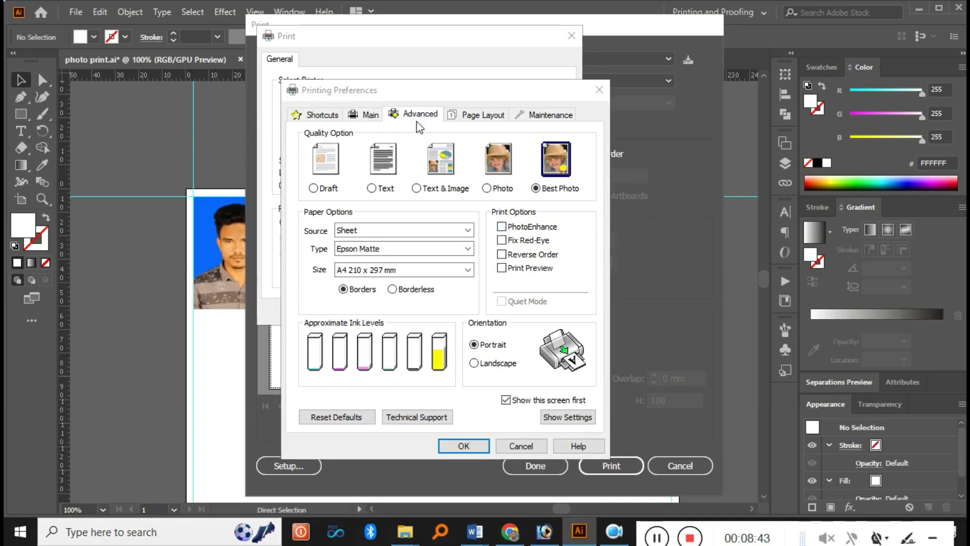
{"action": "left_click", "coordinate": [304, 304]}
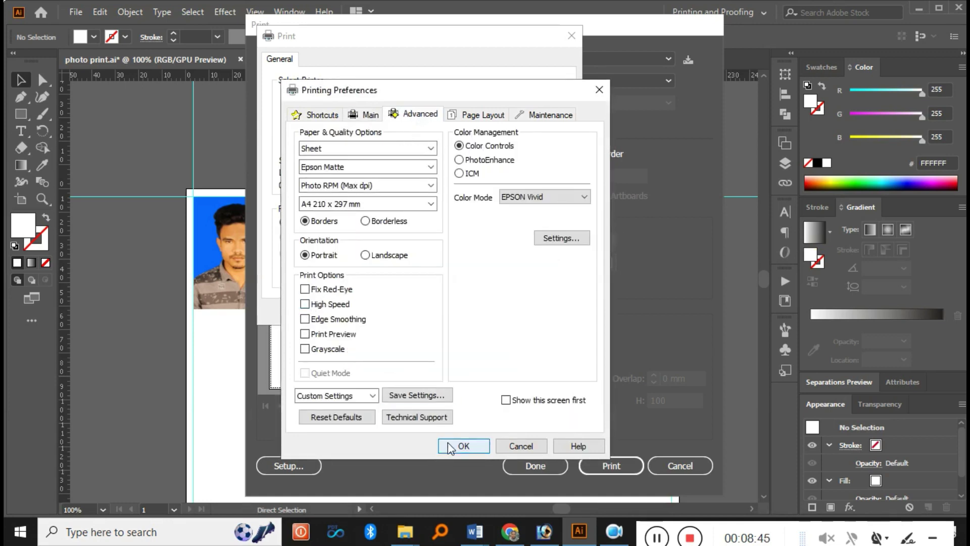
{"action": "left_click", "coordinate": [463, 446]}
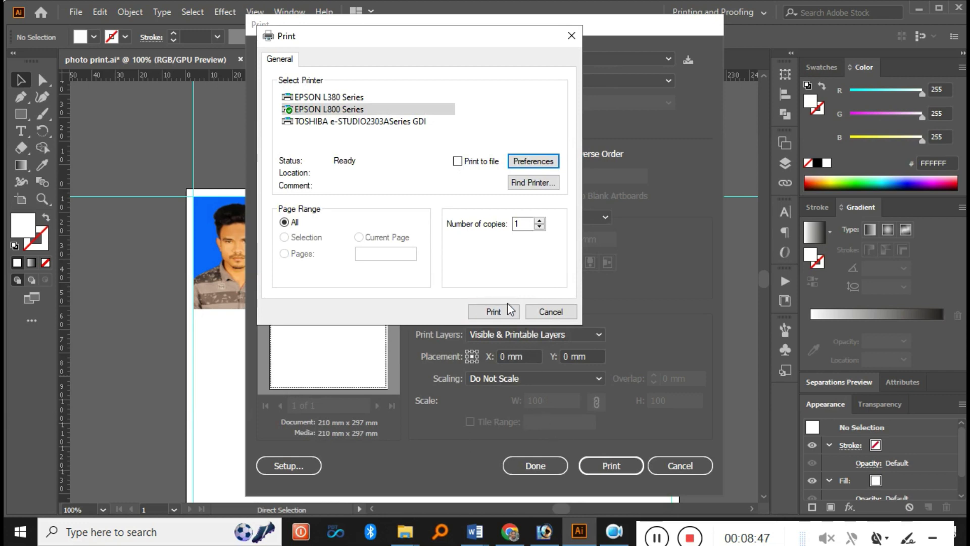
{"action": "left_click", "coordinate": [497, 310]}
{"action": "left_click", "coordinate": [605, 460]}
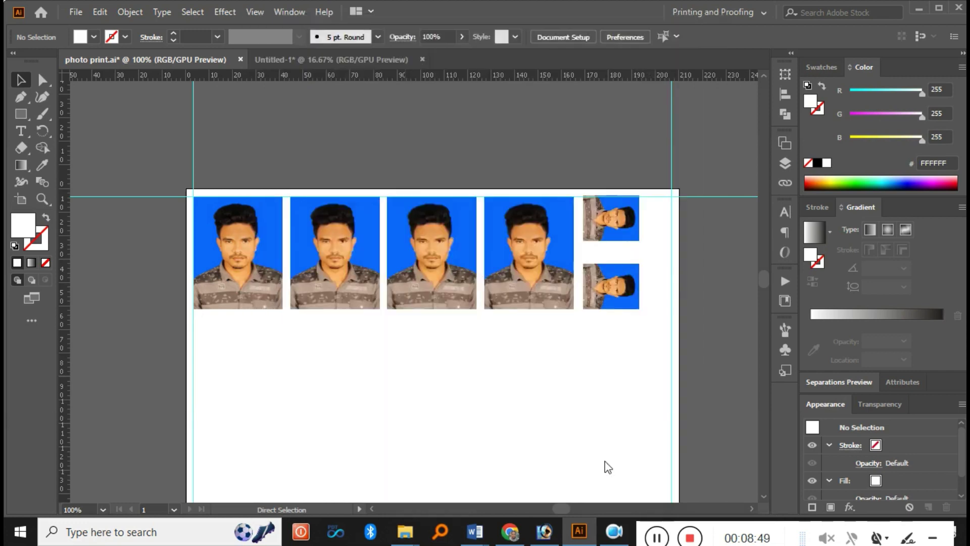